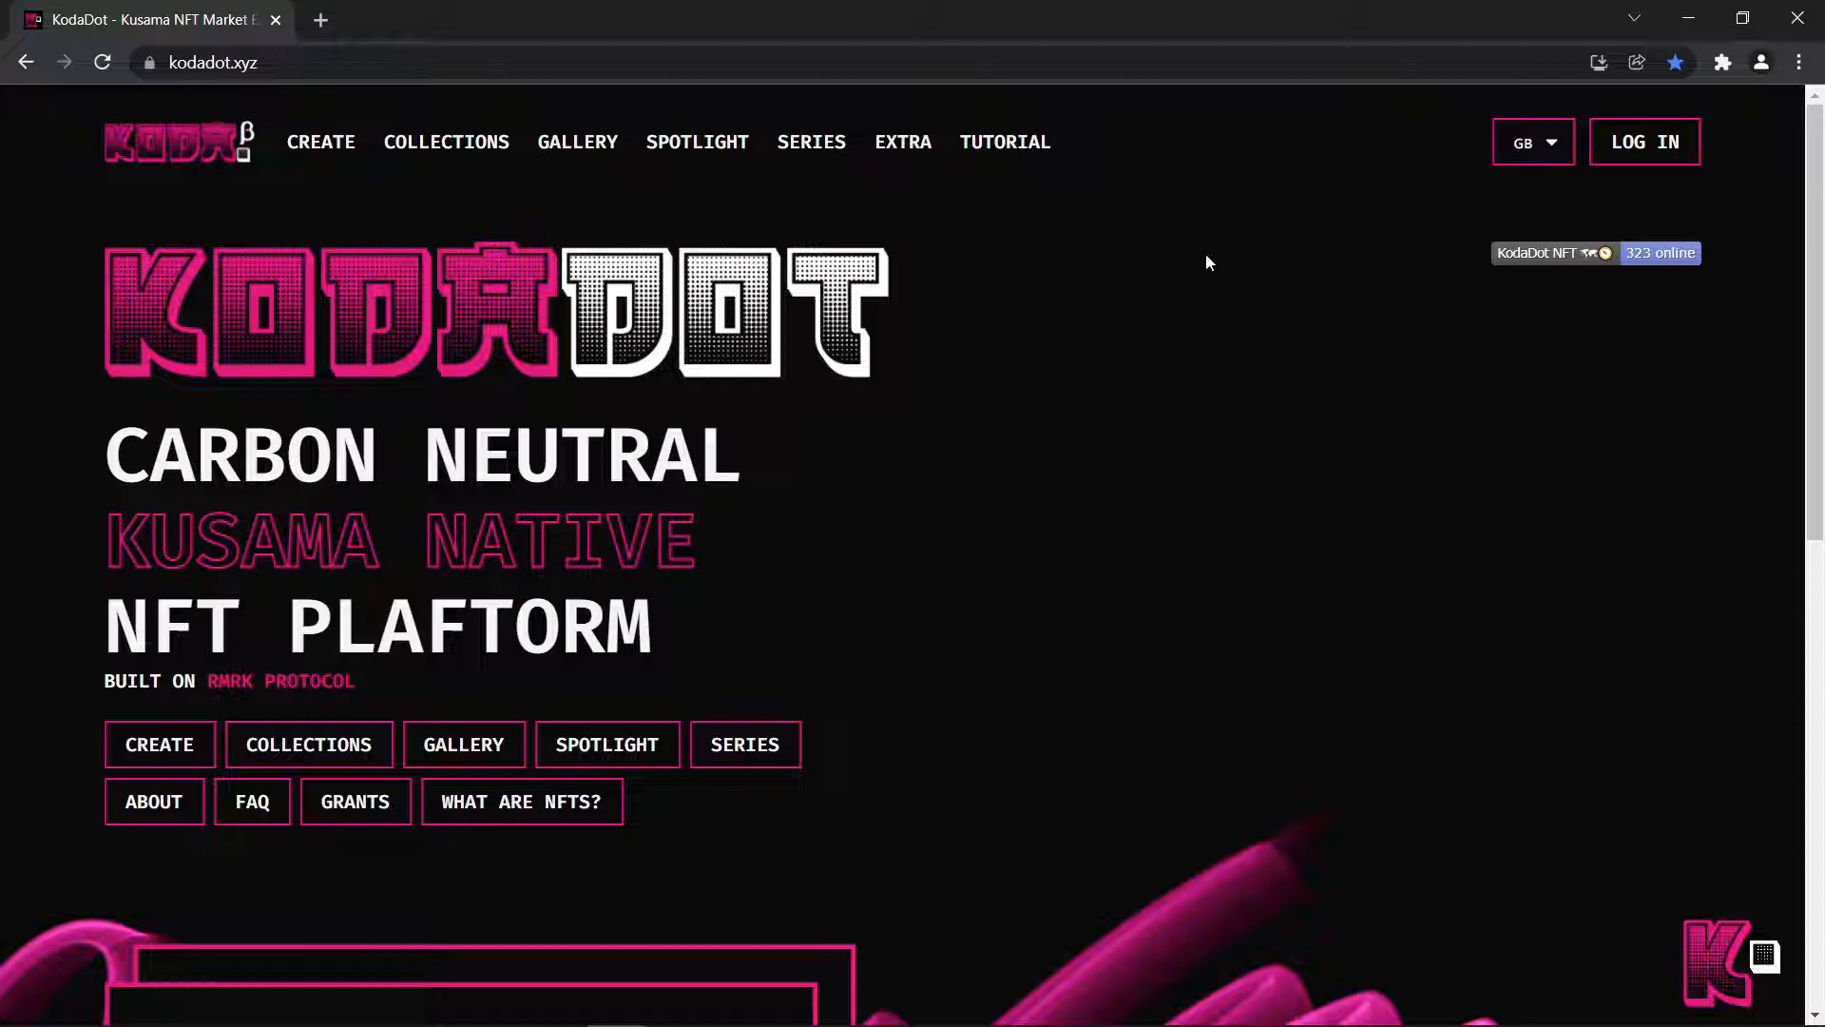
- Install the polkadot{.js} extension in Chrome through KodaDot's login options and dismiss the installation notice
click(1645, 143)
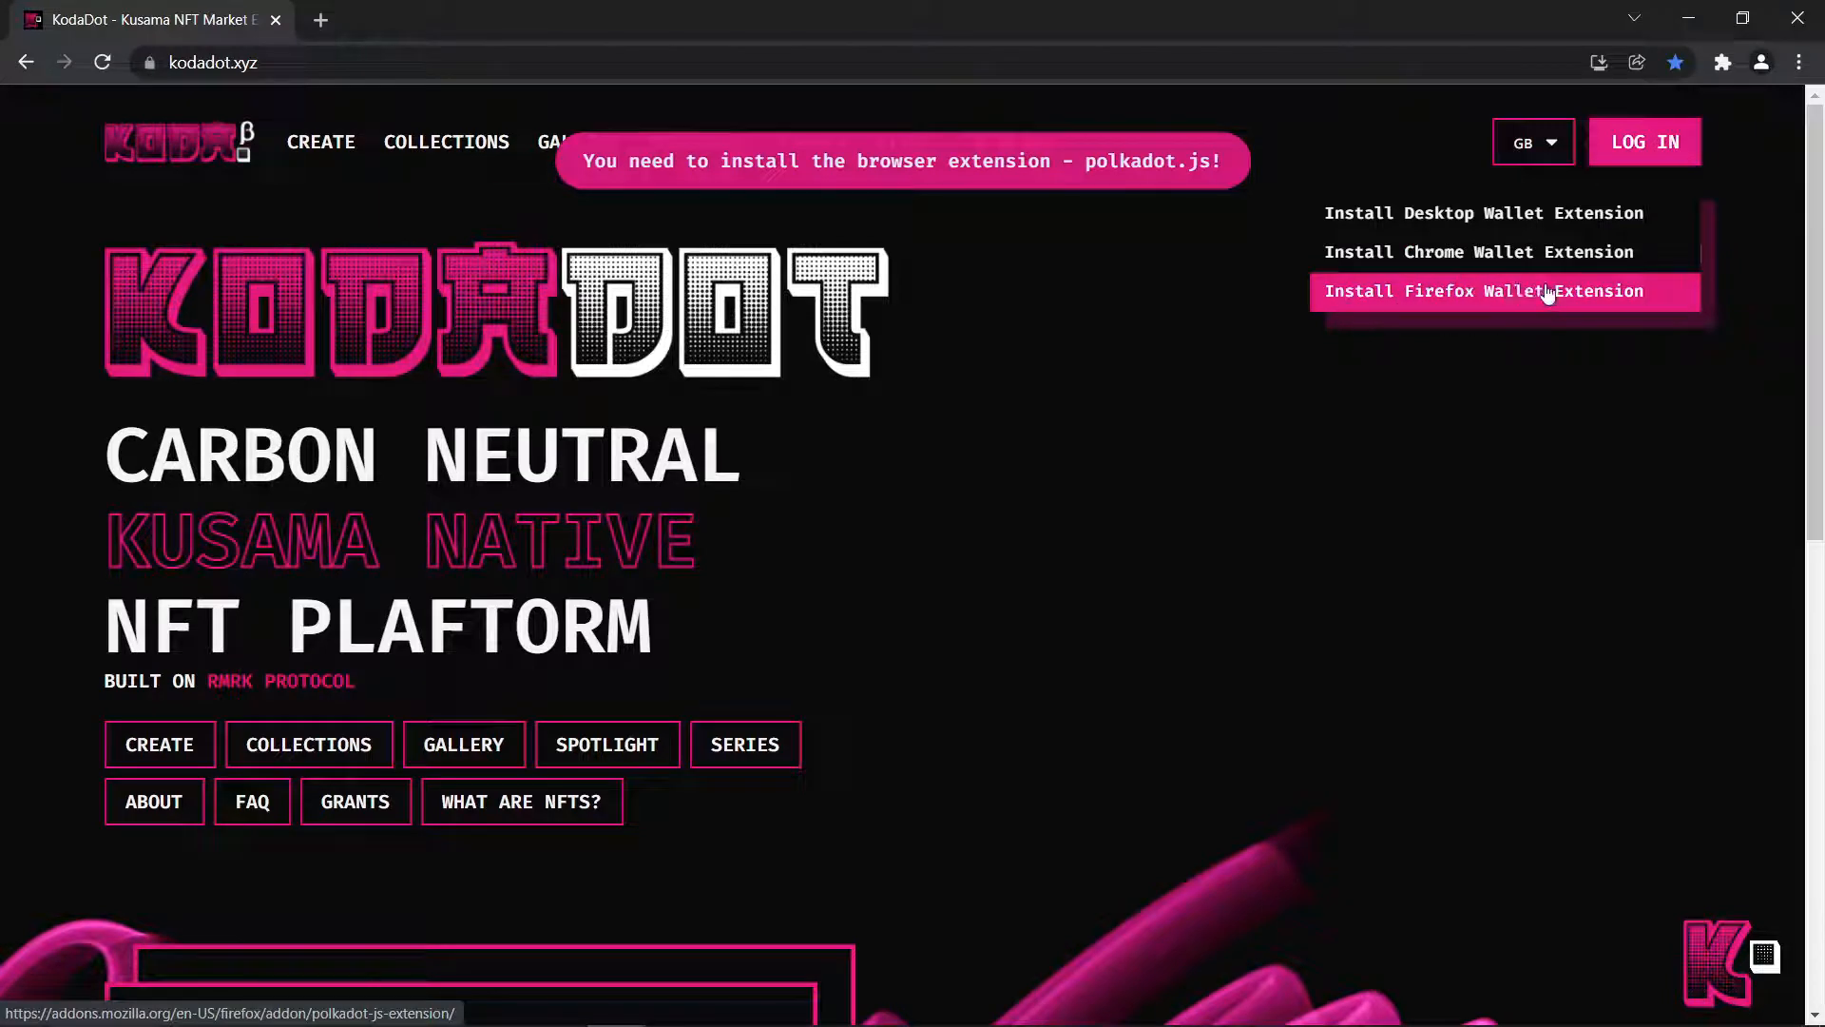
click(1443, 251)
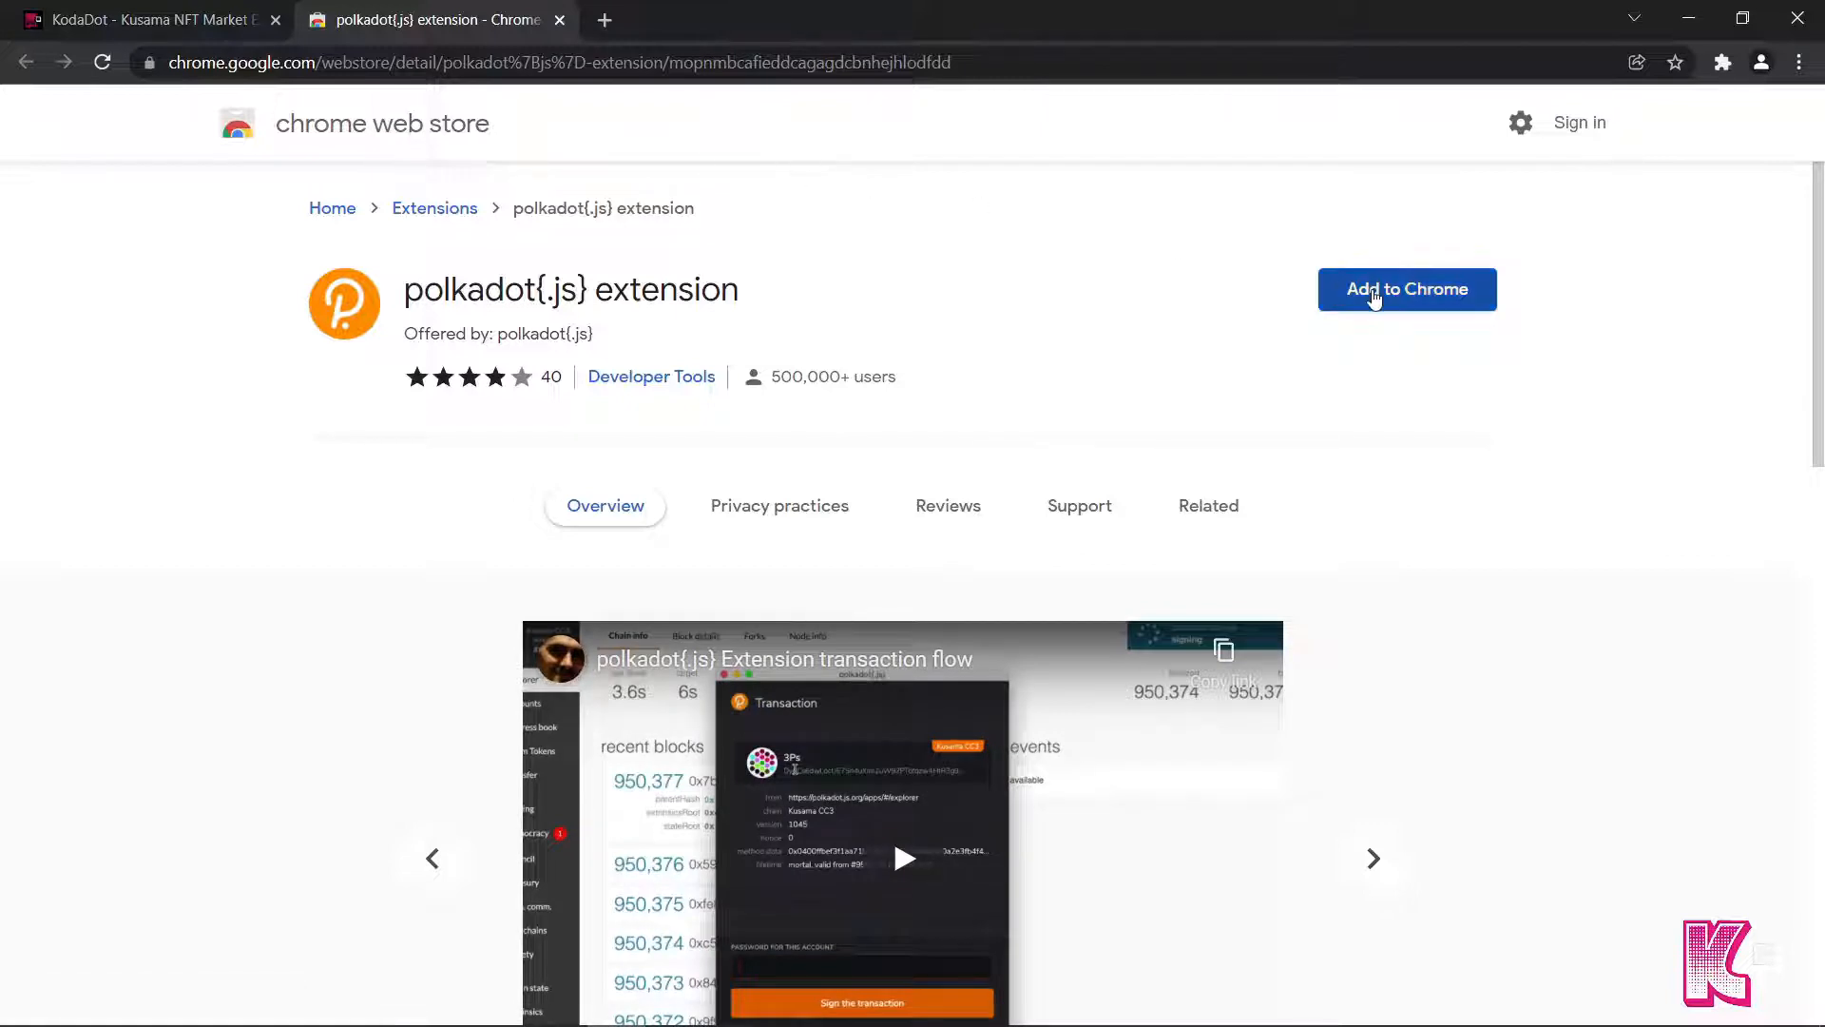
click(1389, 289)
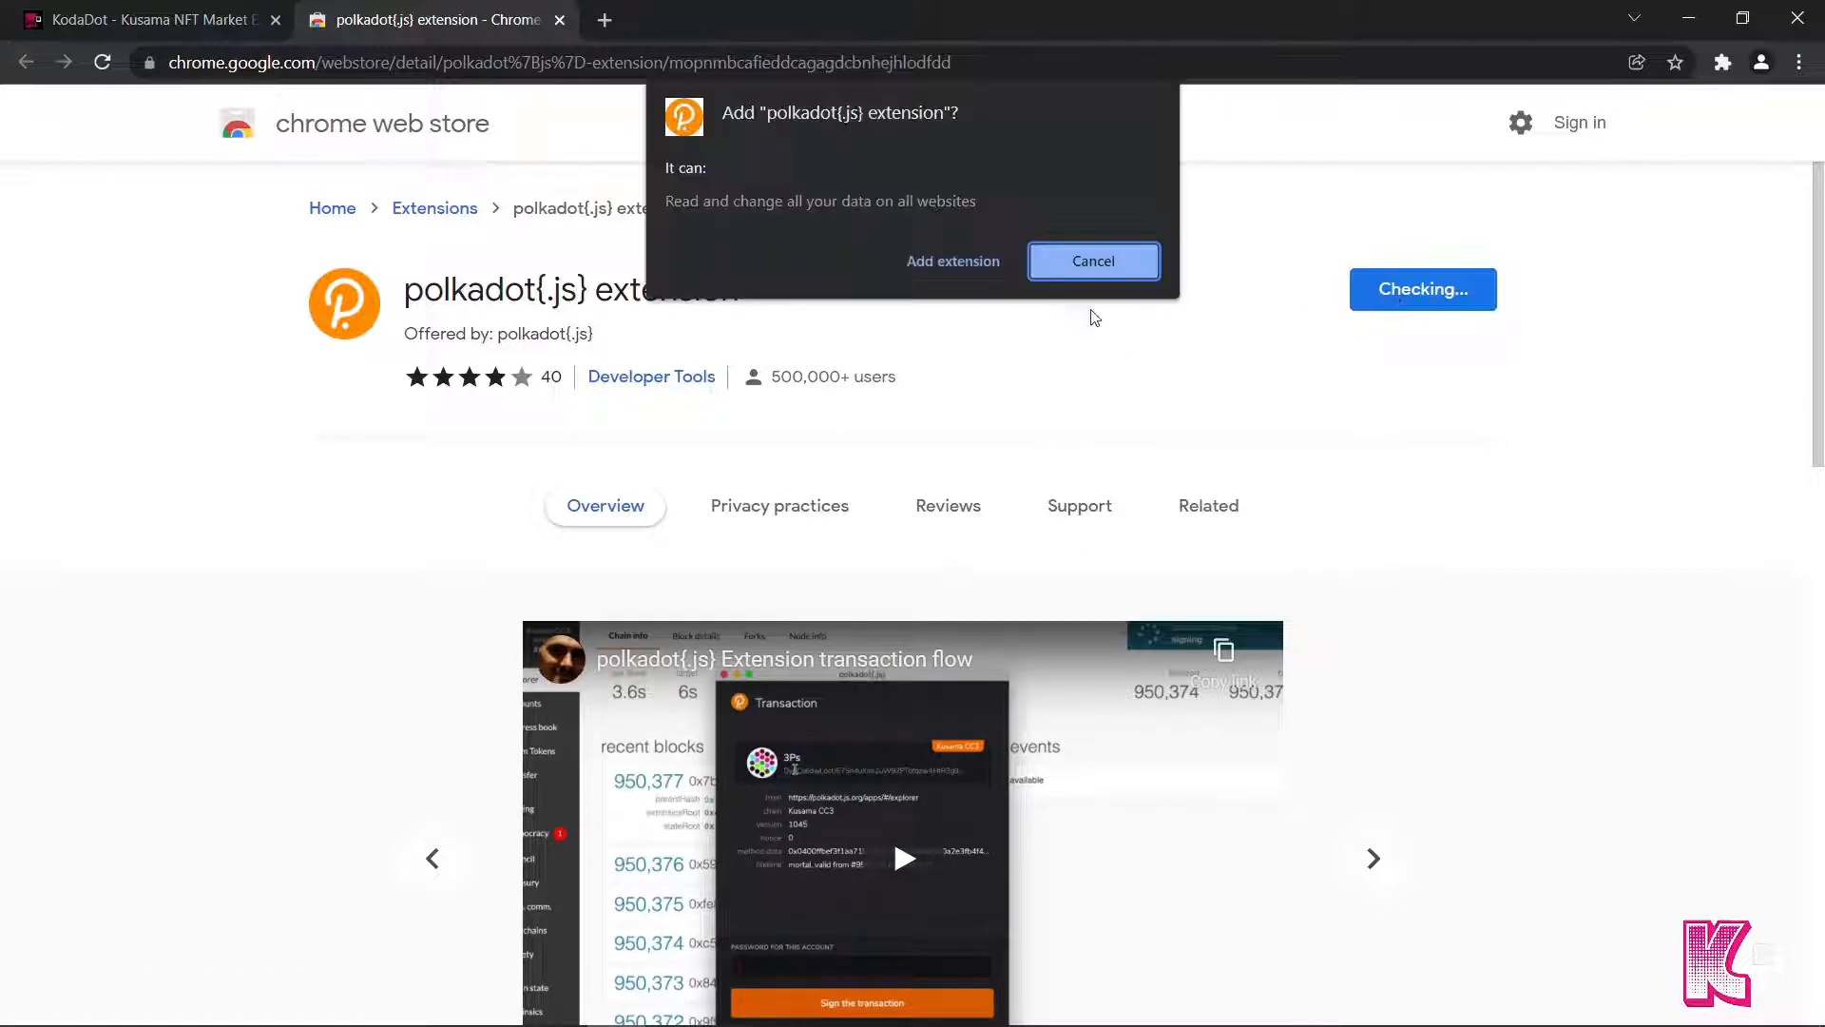
click(954, 261)
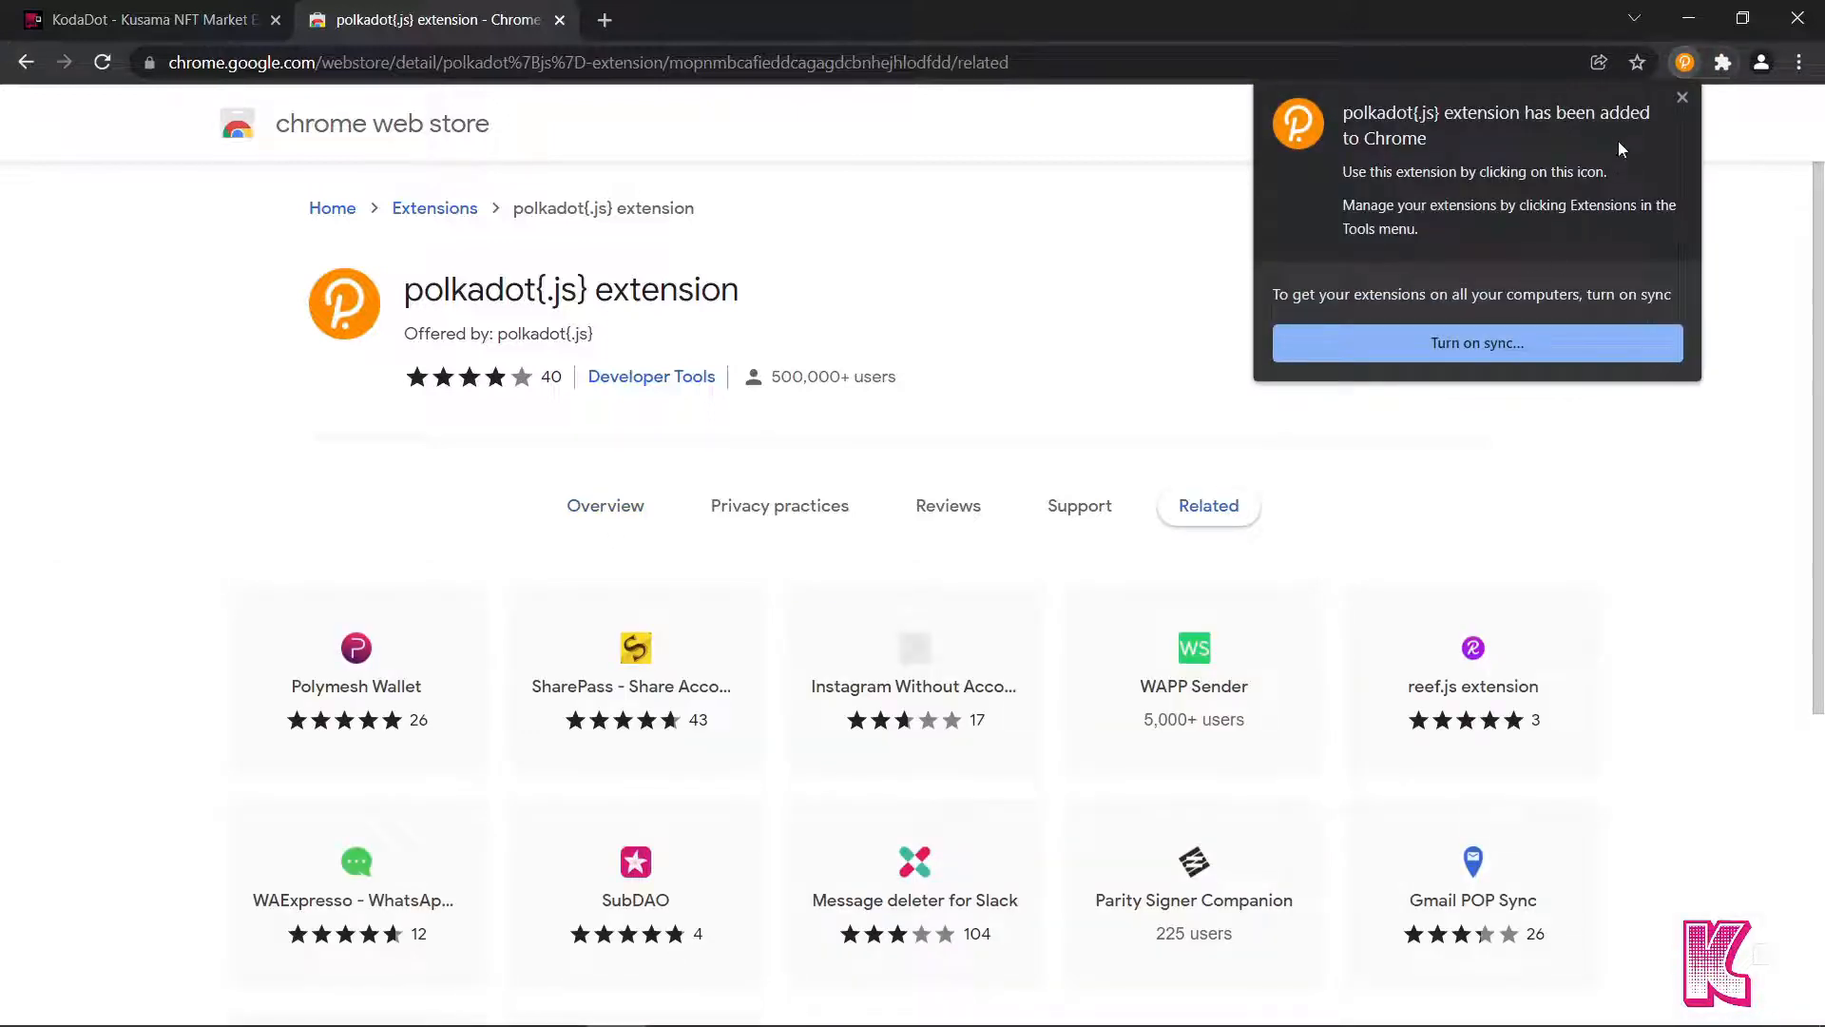
click(1679, 98)
- Pin the polkadot{.js} extension to the browser toolbar and close its Chrome Web Store page
click(1723, 62)
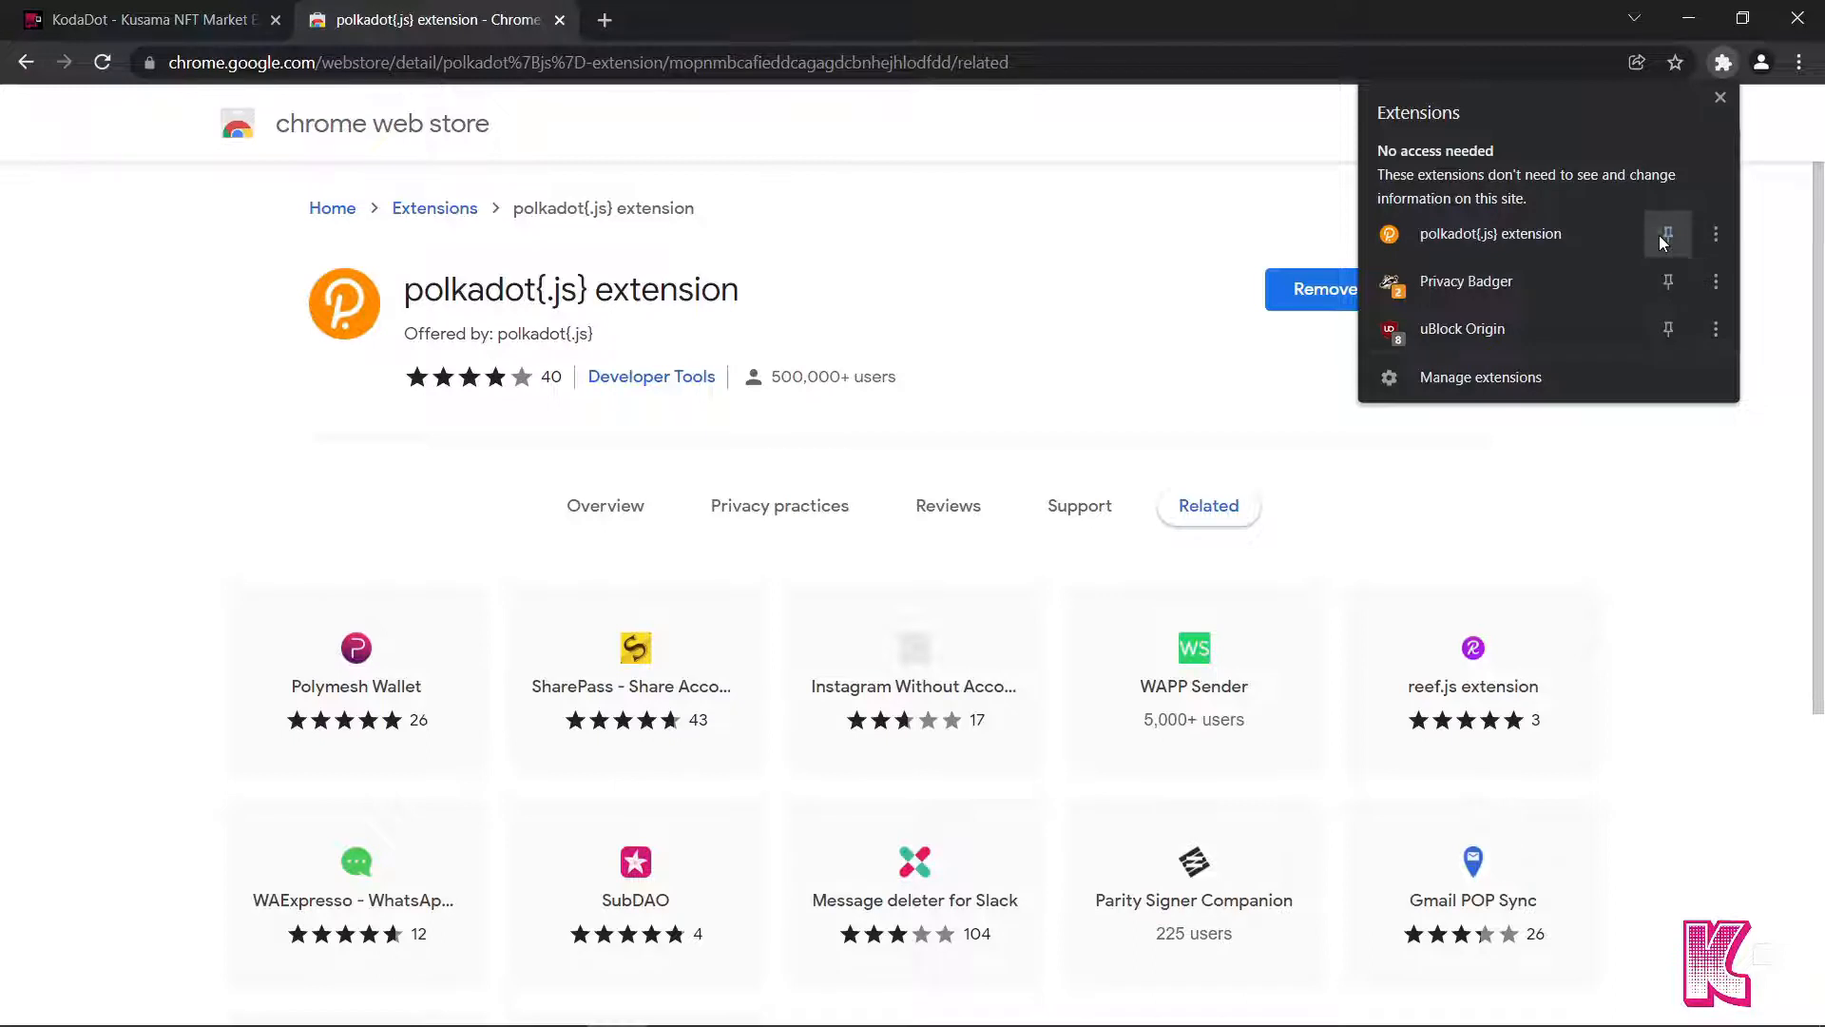
click(1660, 236)
click(1672, 483)
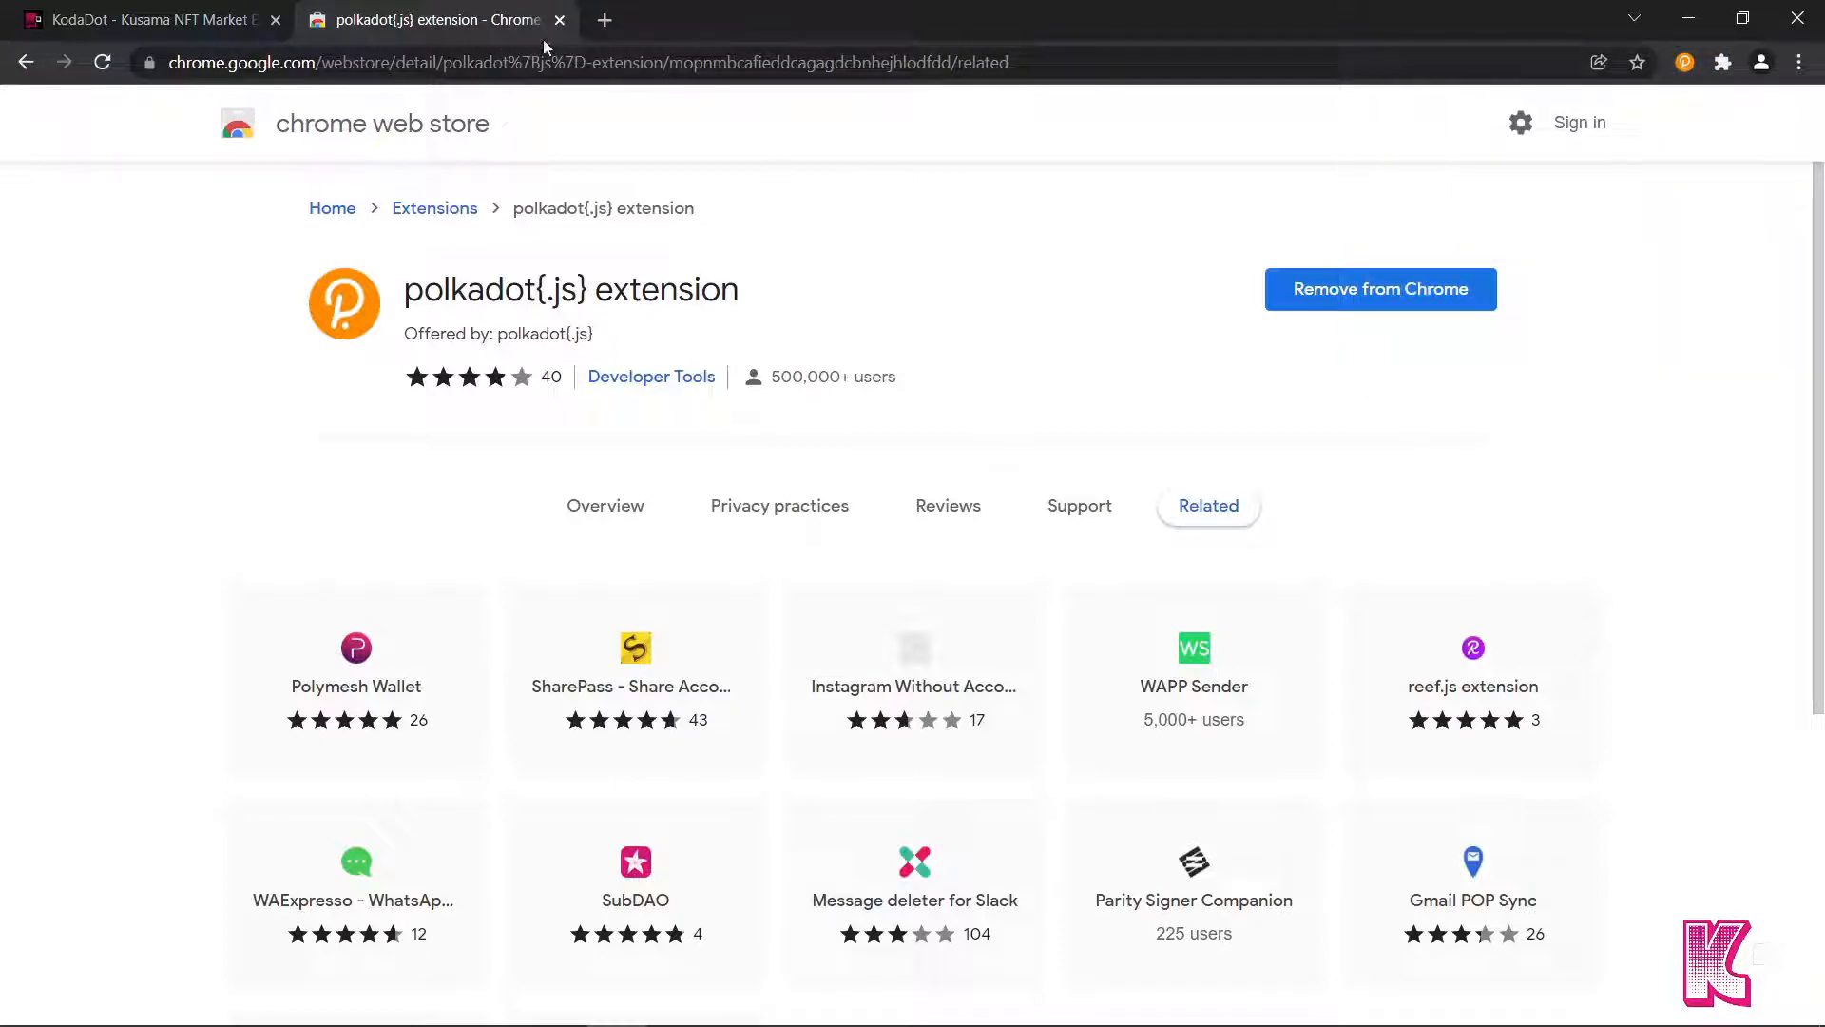
click(559, 19)
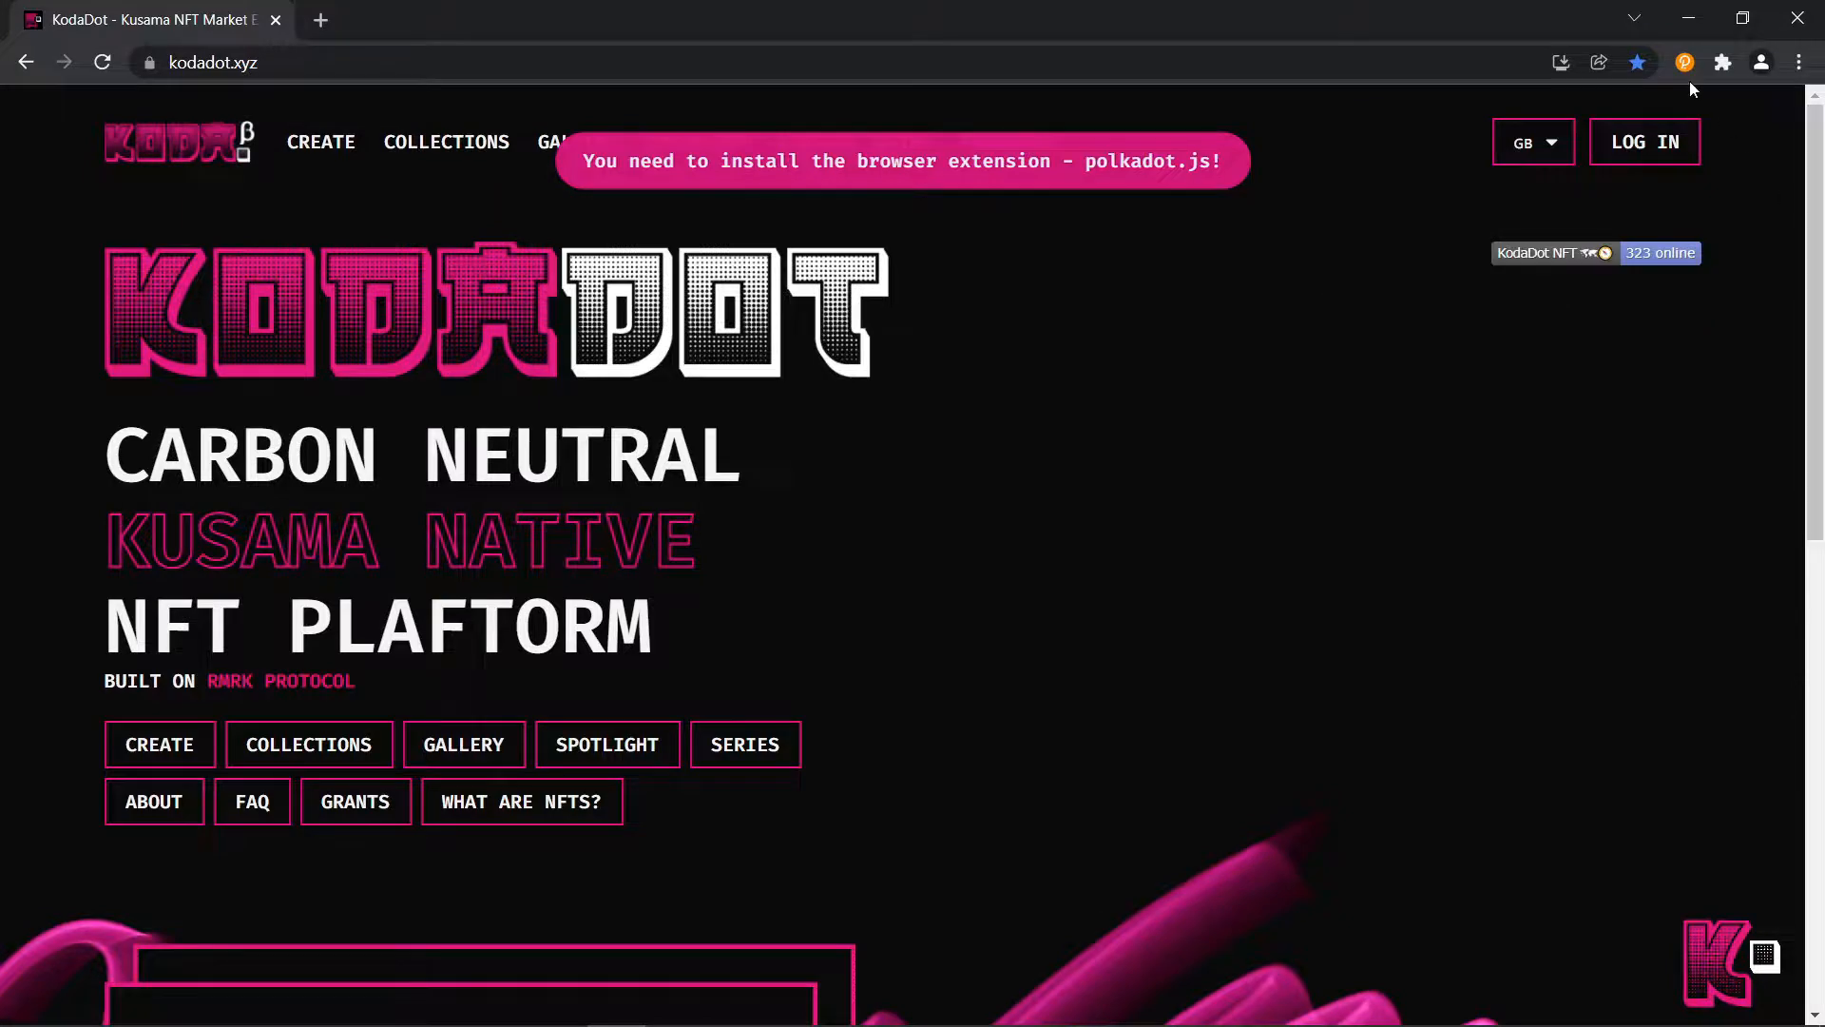
- Open the polkadot{.js} extension and accept its introductory usage notes
click(1685, 63)
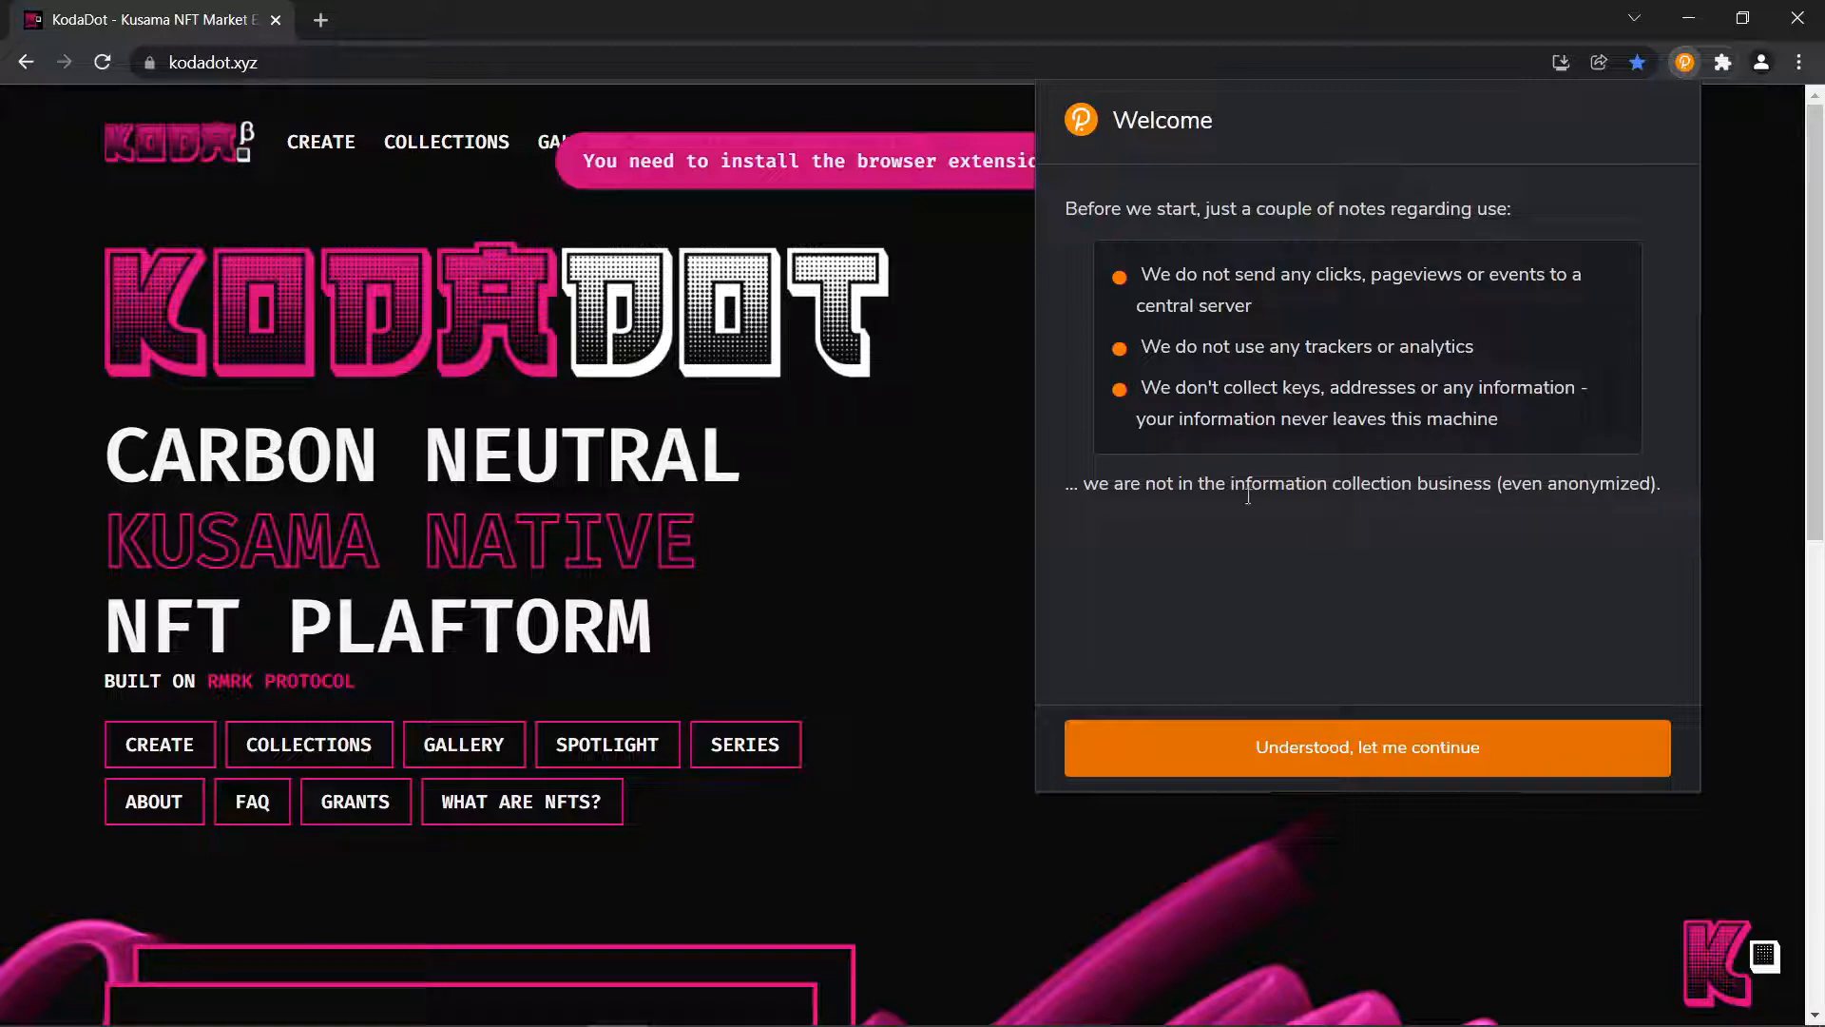
click(969, 513)
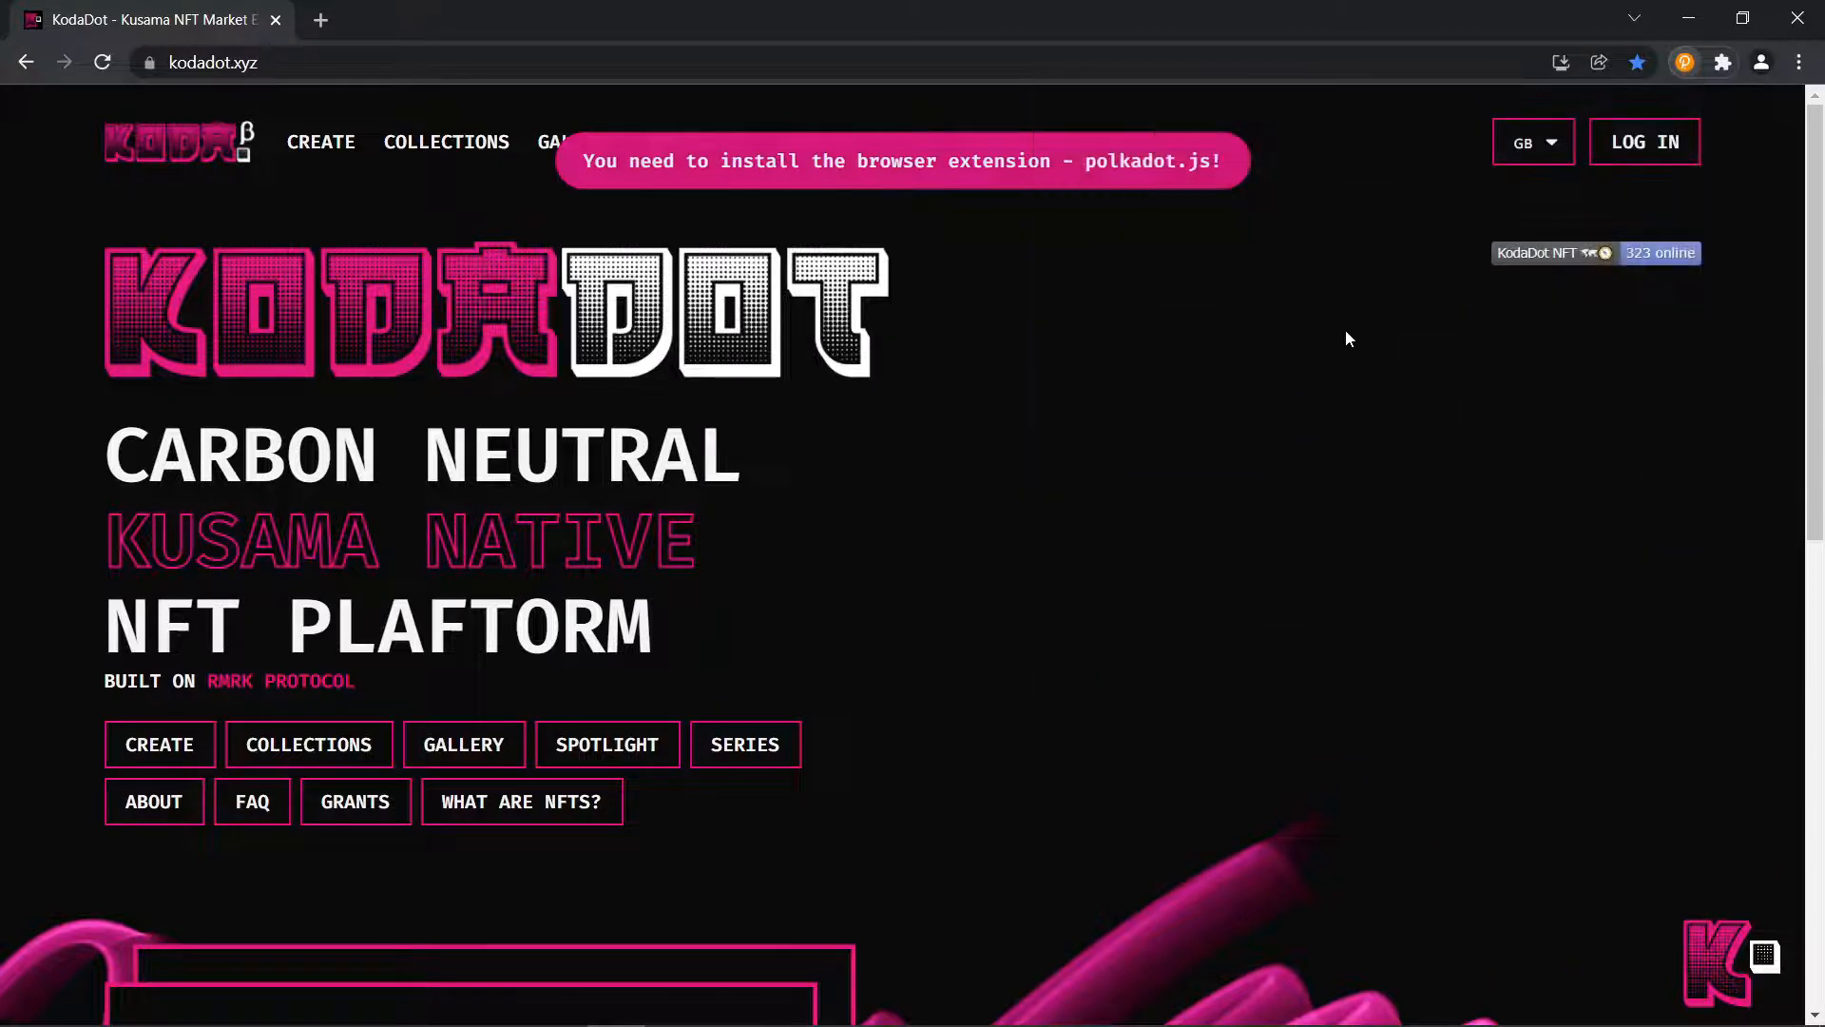
click(1683, 62)
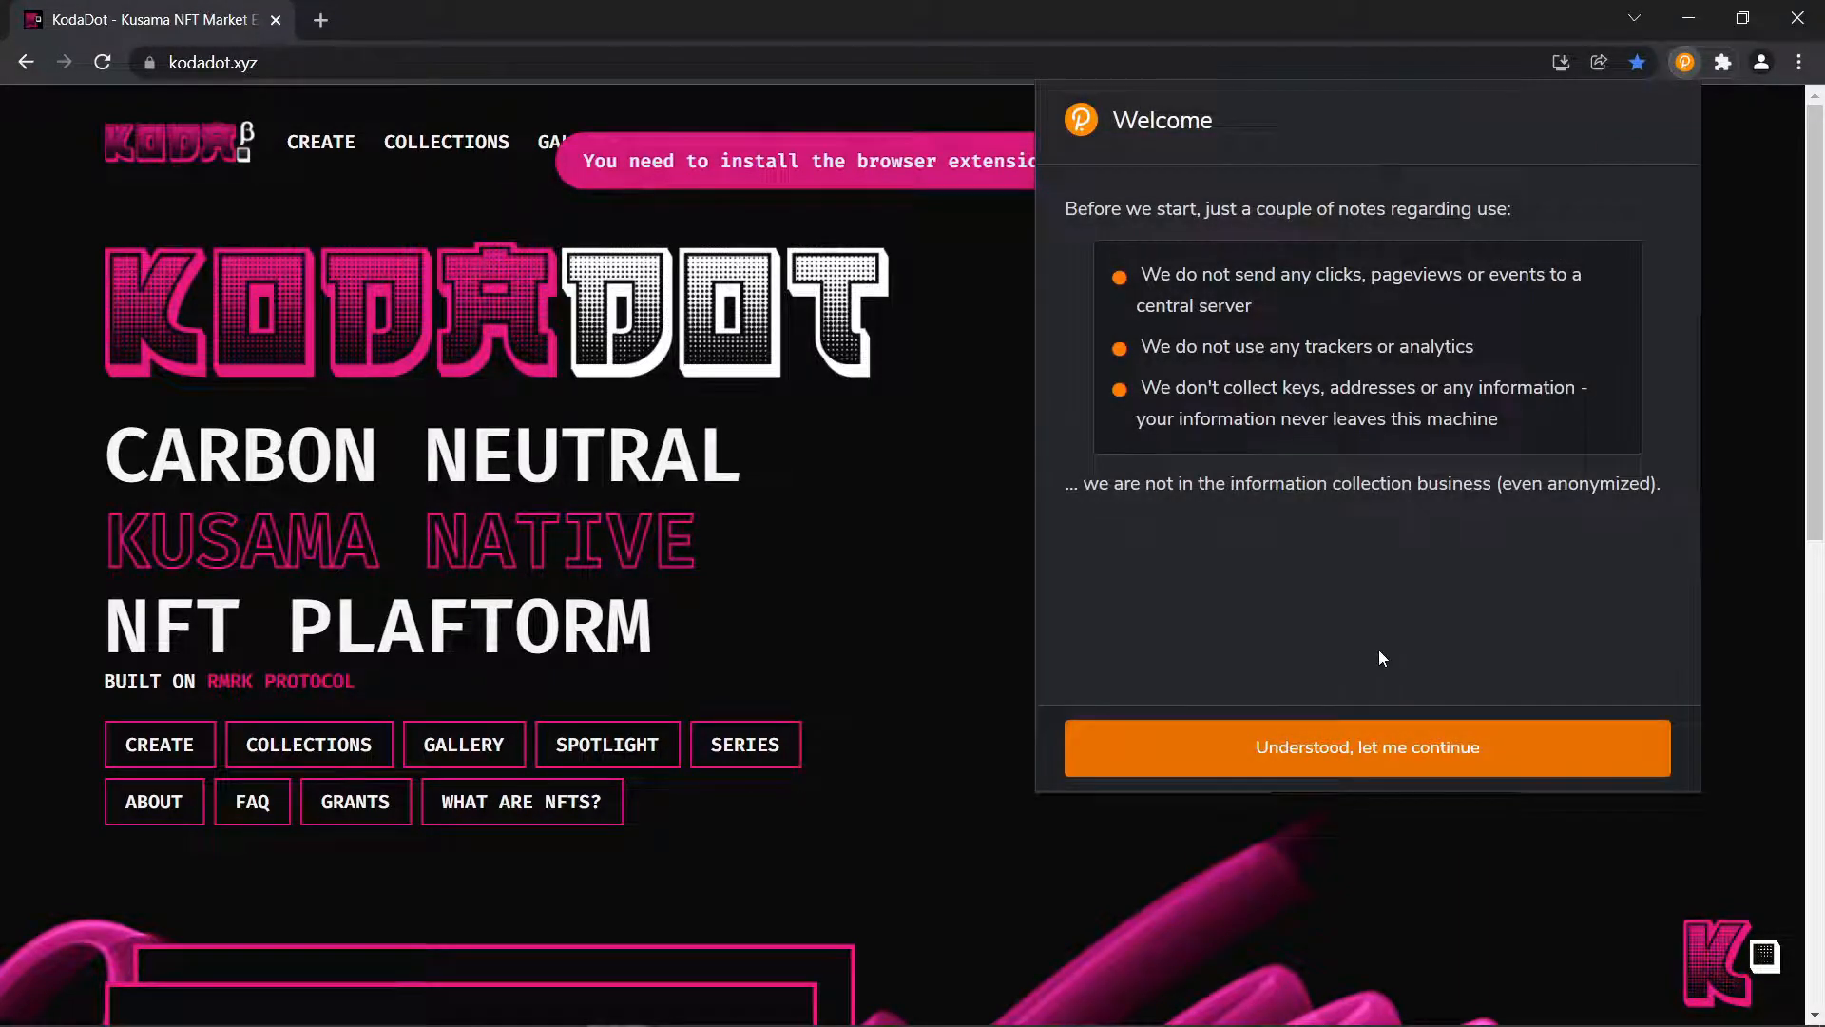
click(1344, 758)
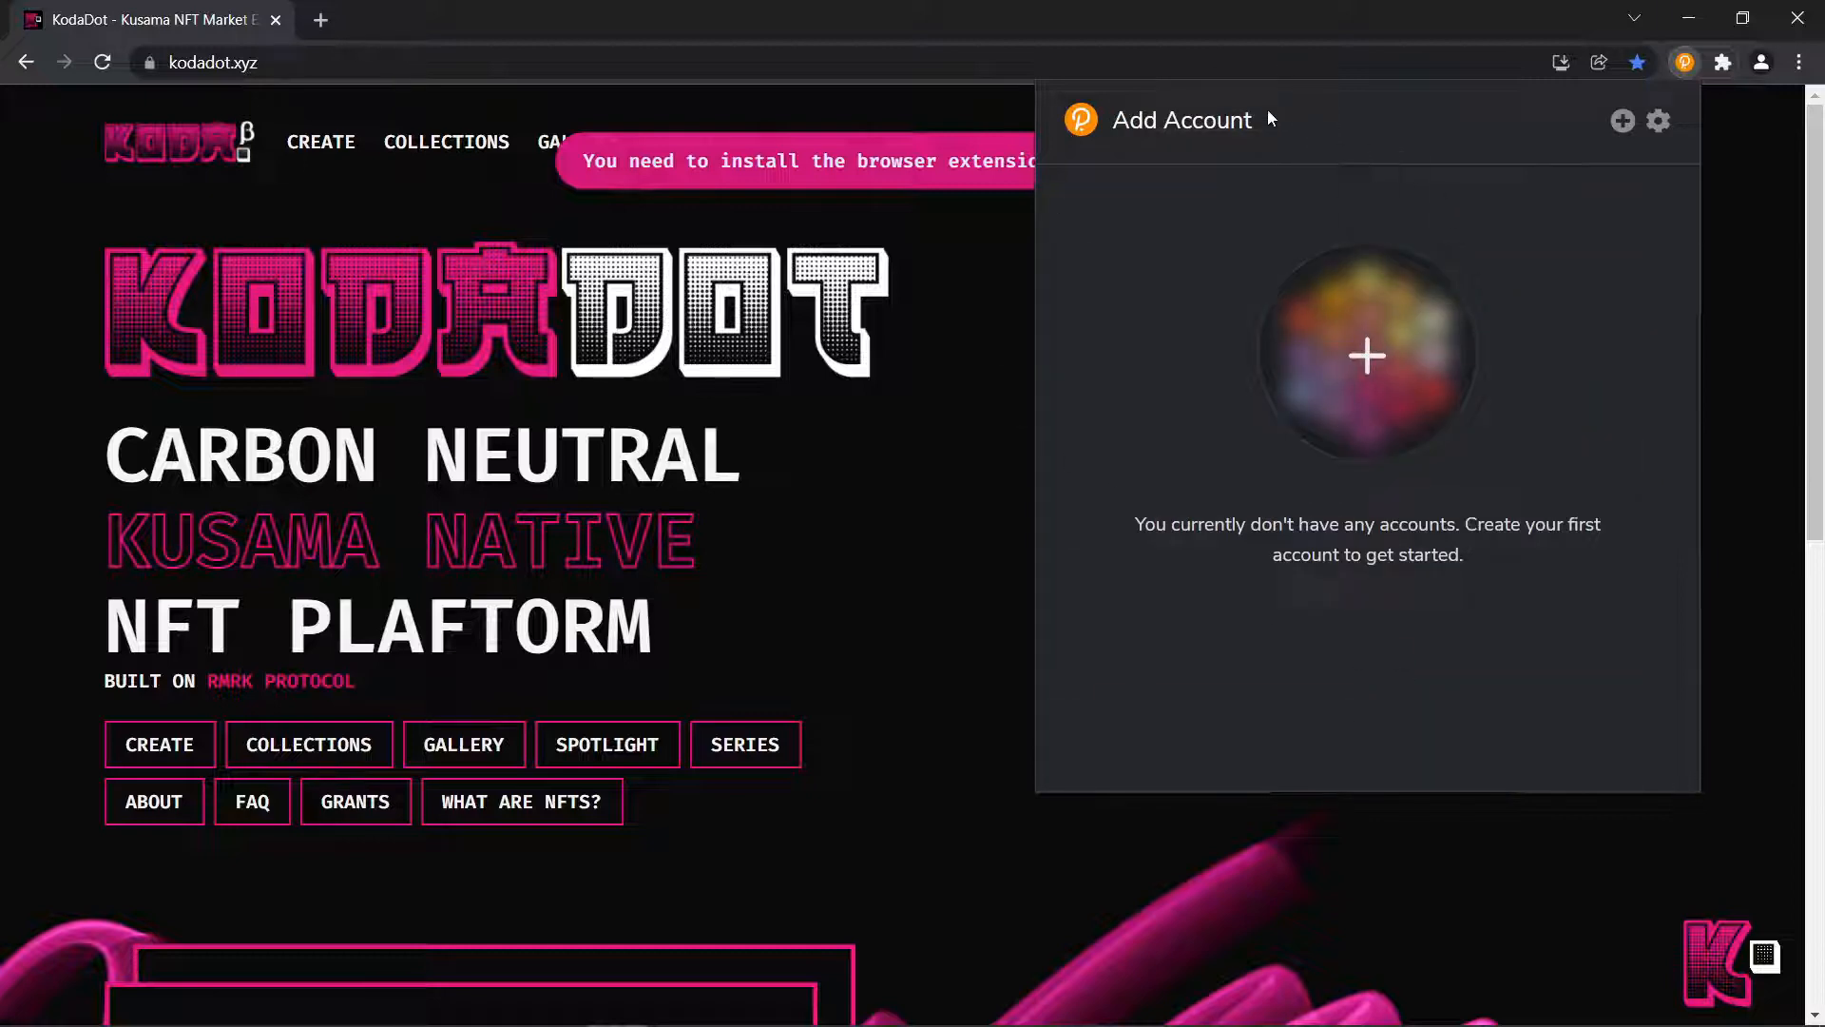
click(1136, 131)
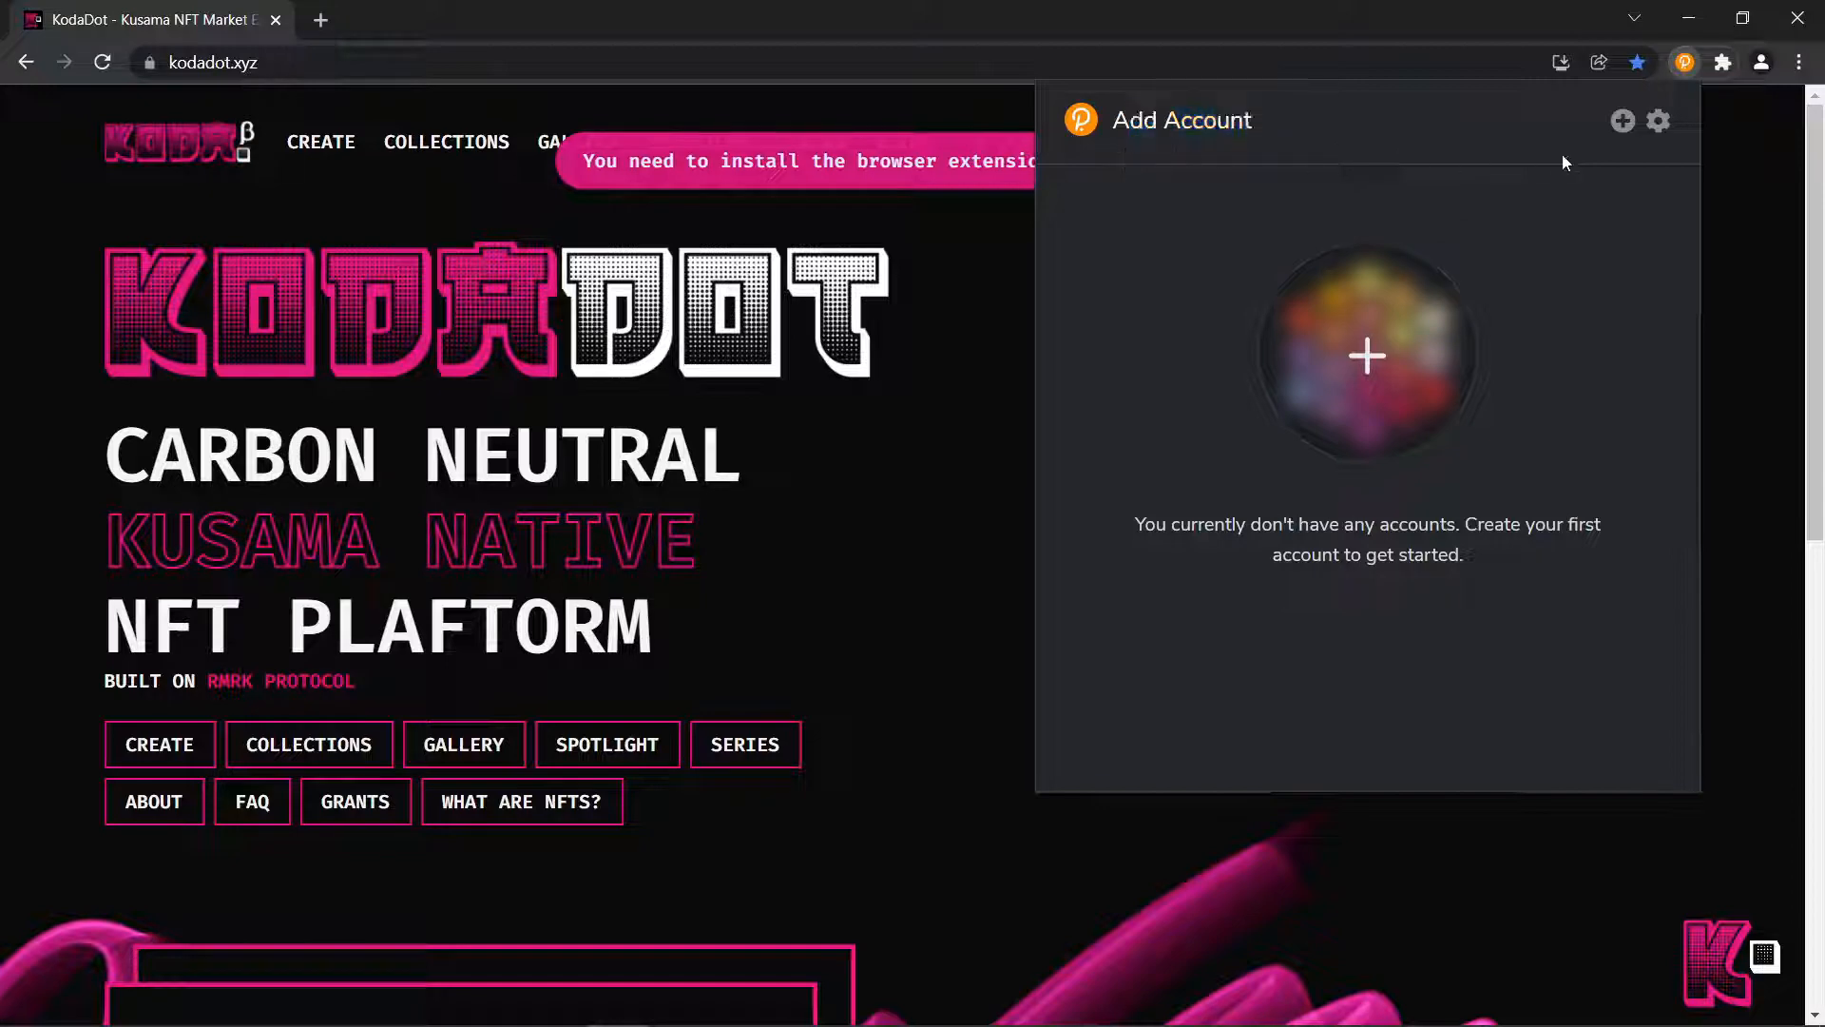
- Start creating a new wallet account, confirm that the generated mnemonic seed is saved, and continue to the account details
click(1365, 357)
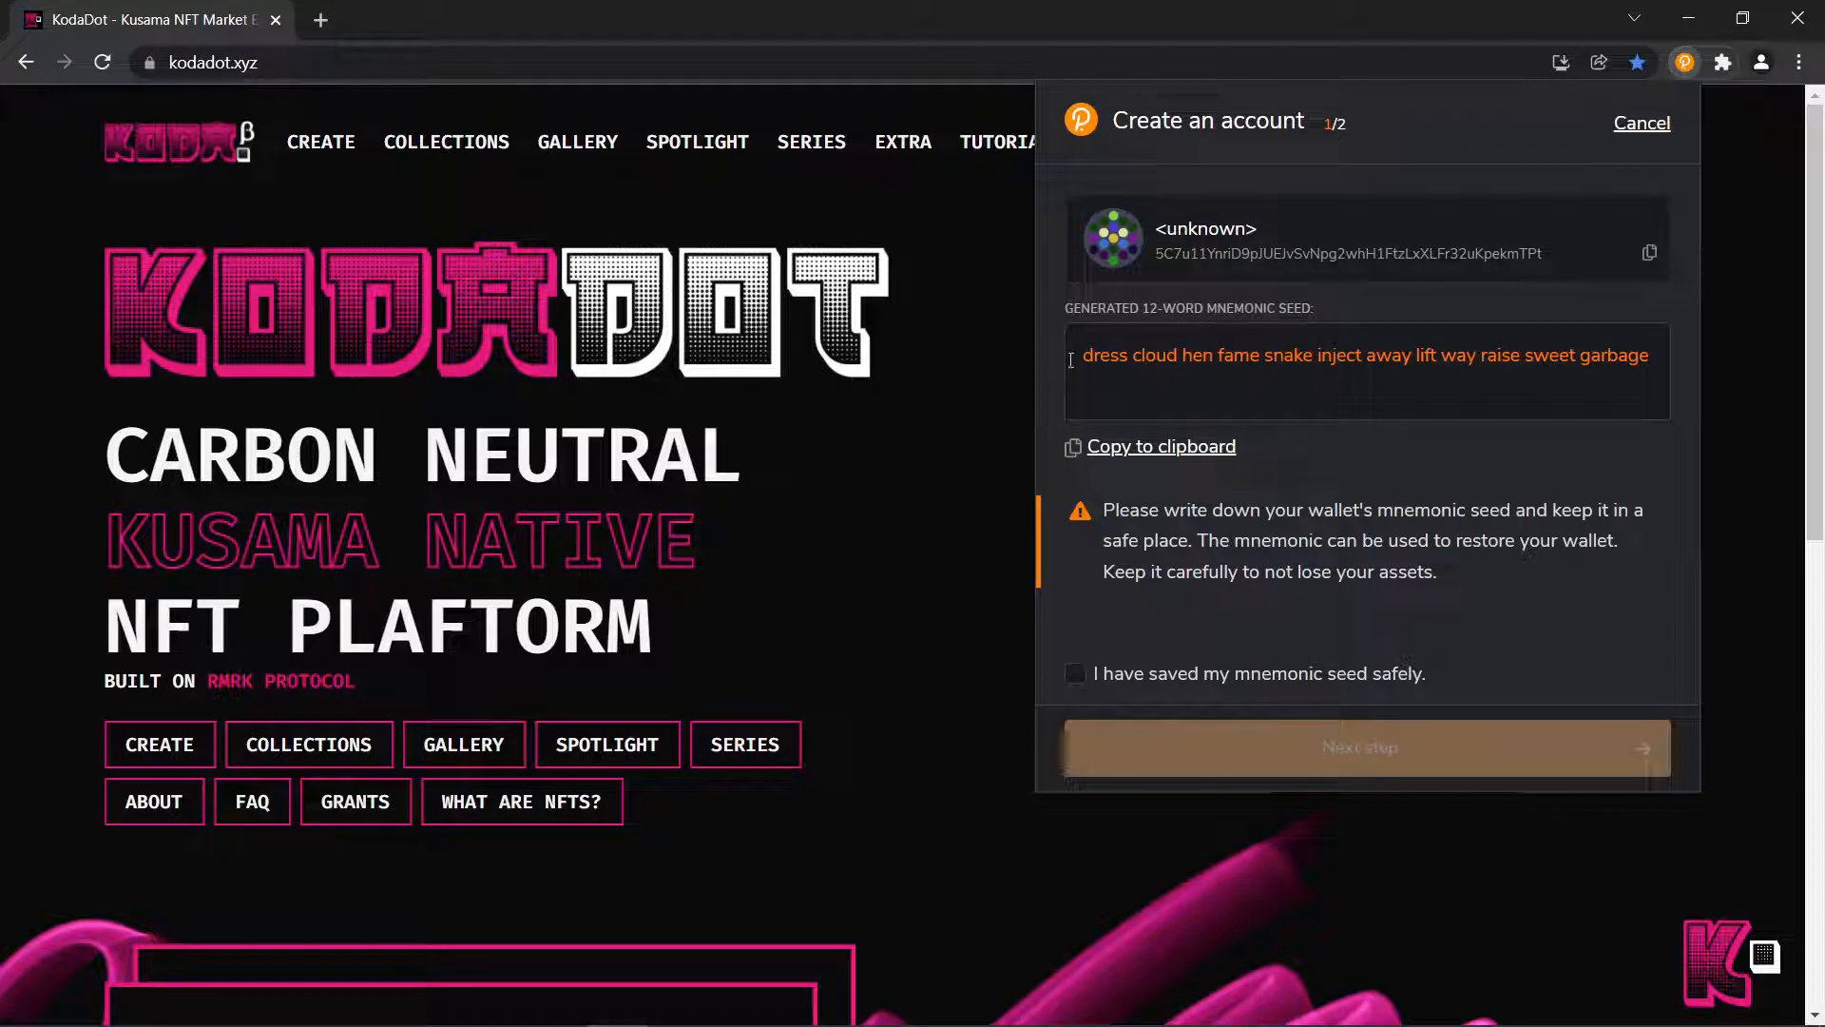
drag(1071, 361, 1679, 373)
click(1616, 357)
click(1130, 683)
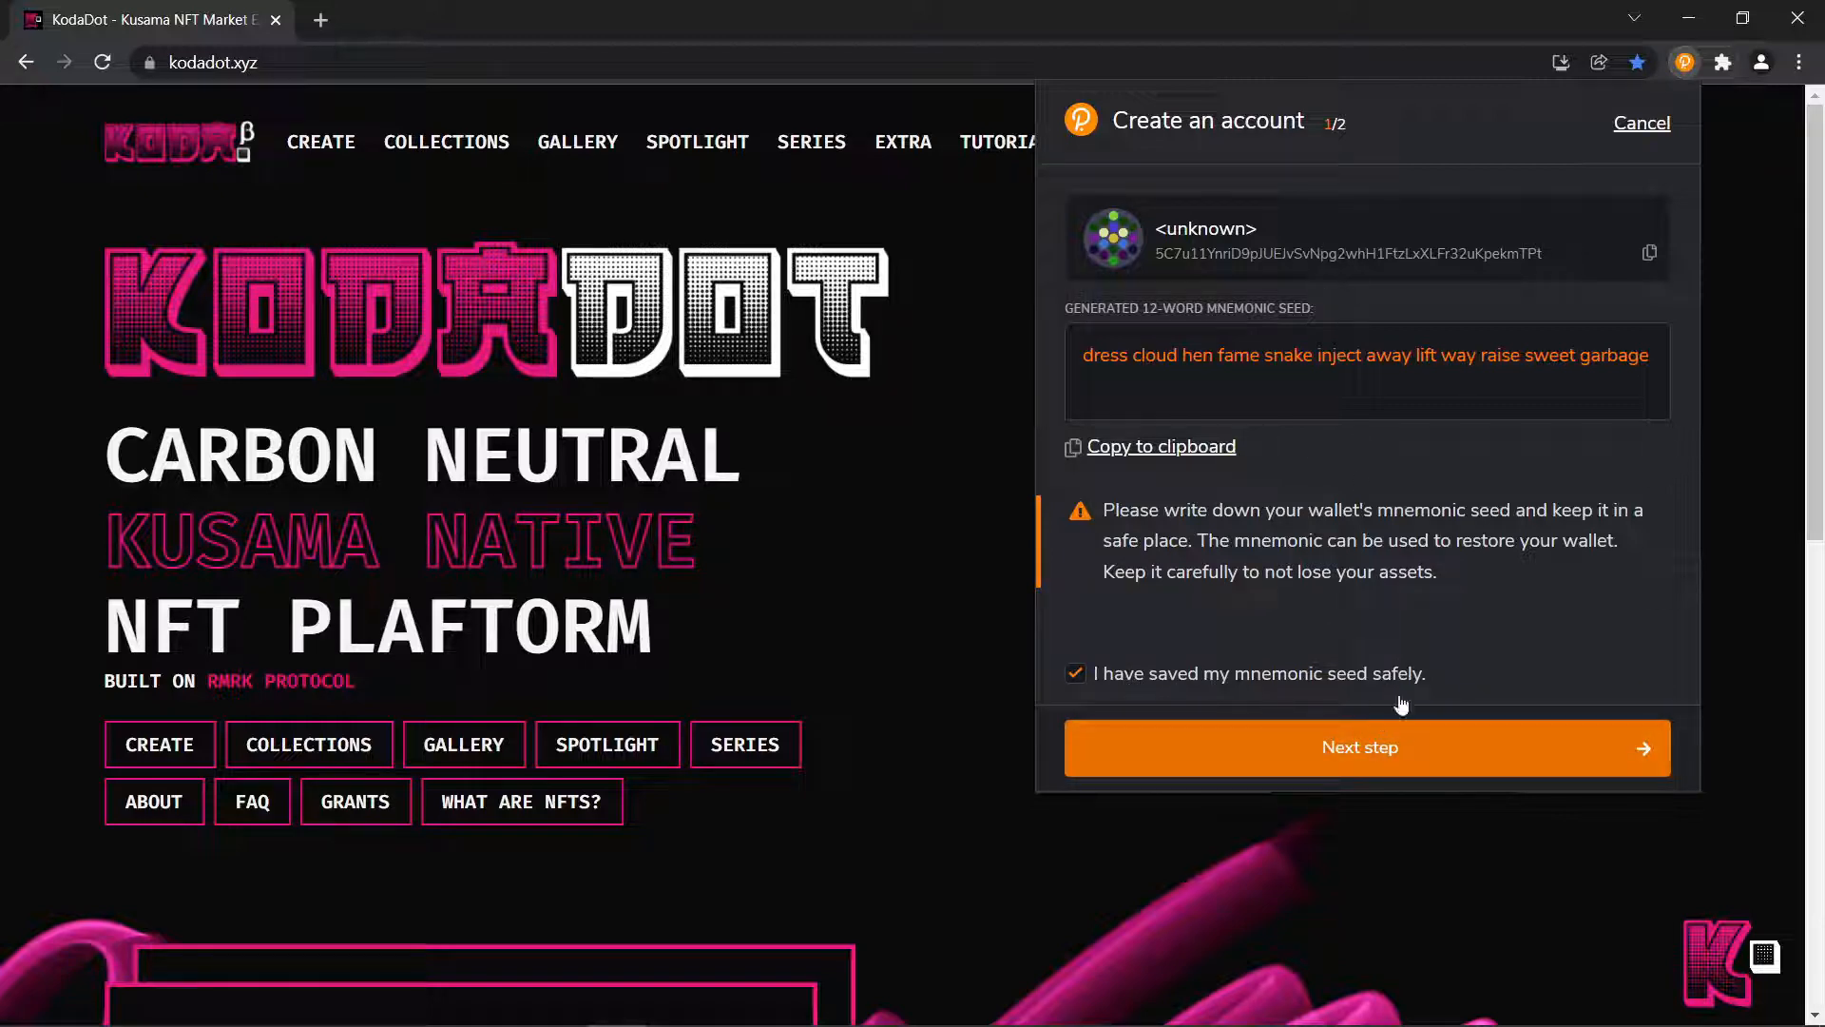
click(1398, 751)
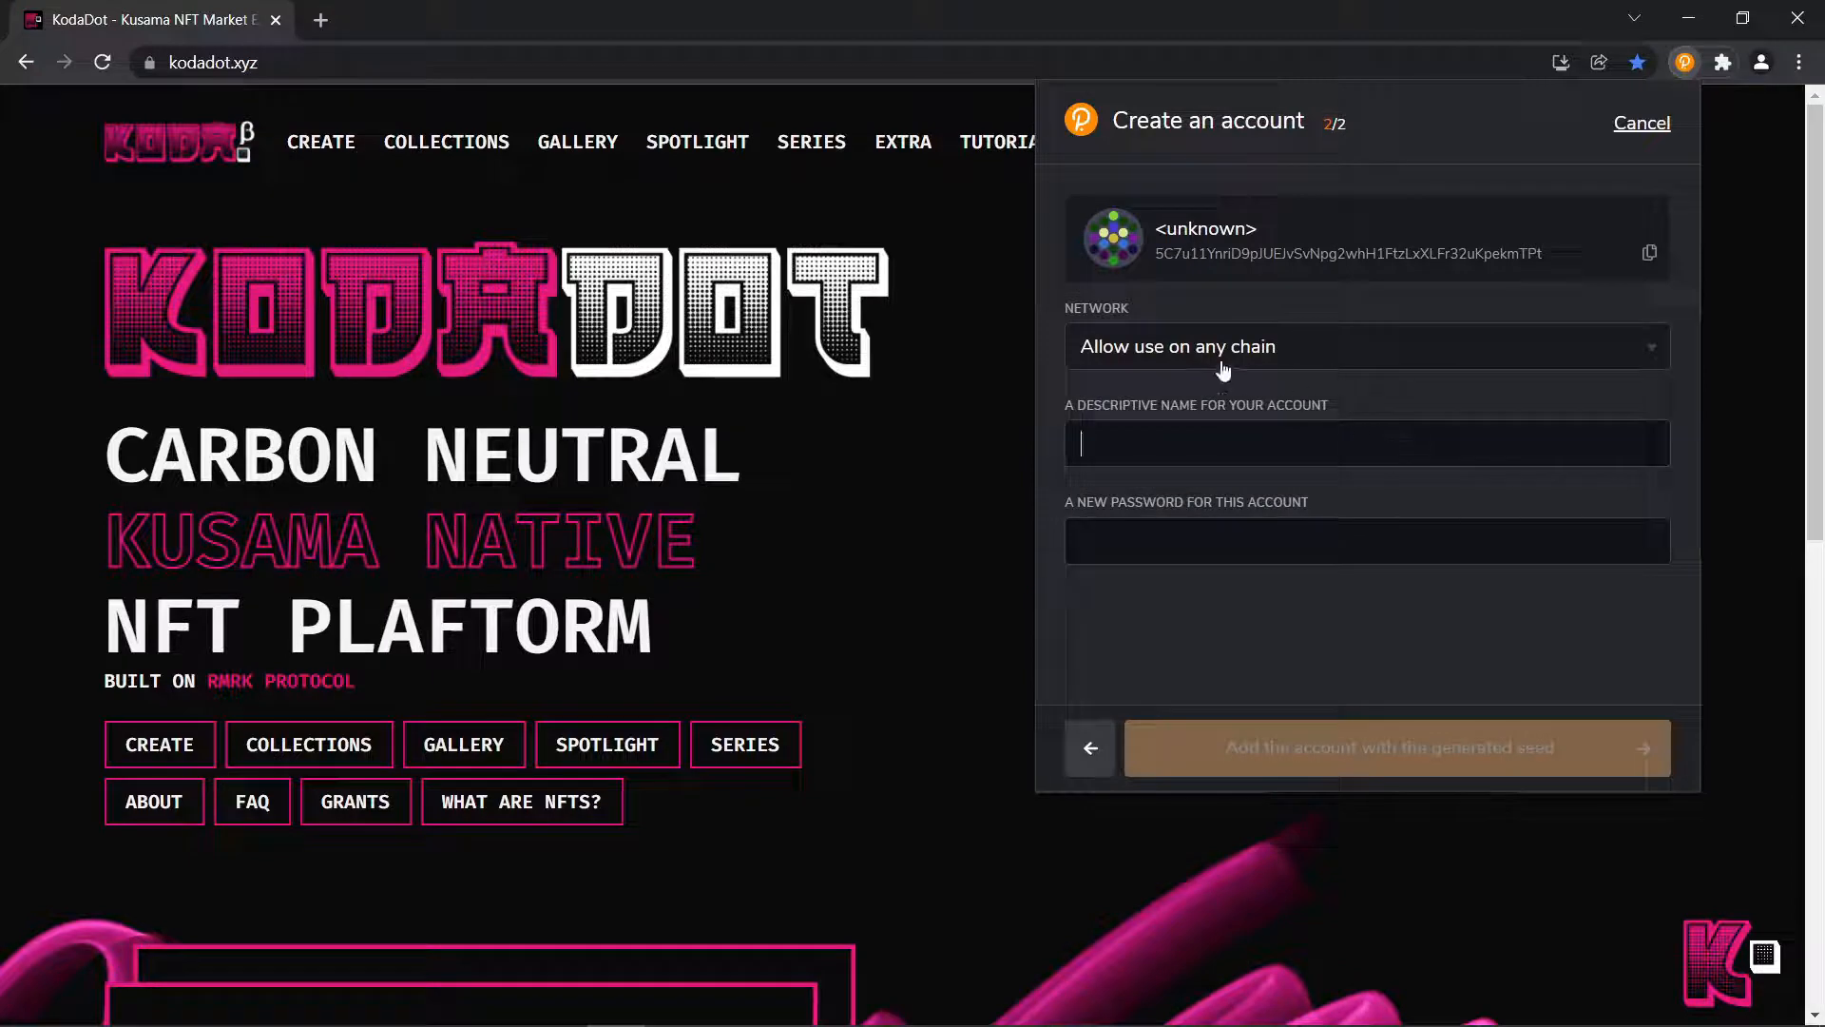
- Name the account KodaDotter, enter and repeat the new account password, and add the account with the generated seed
click(1140, 455)
text(K)
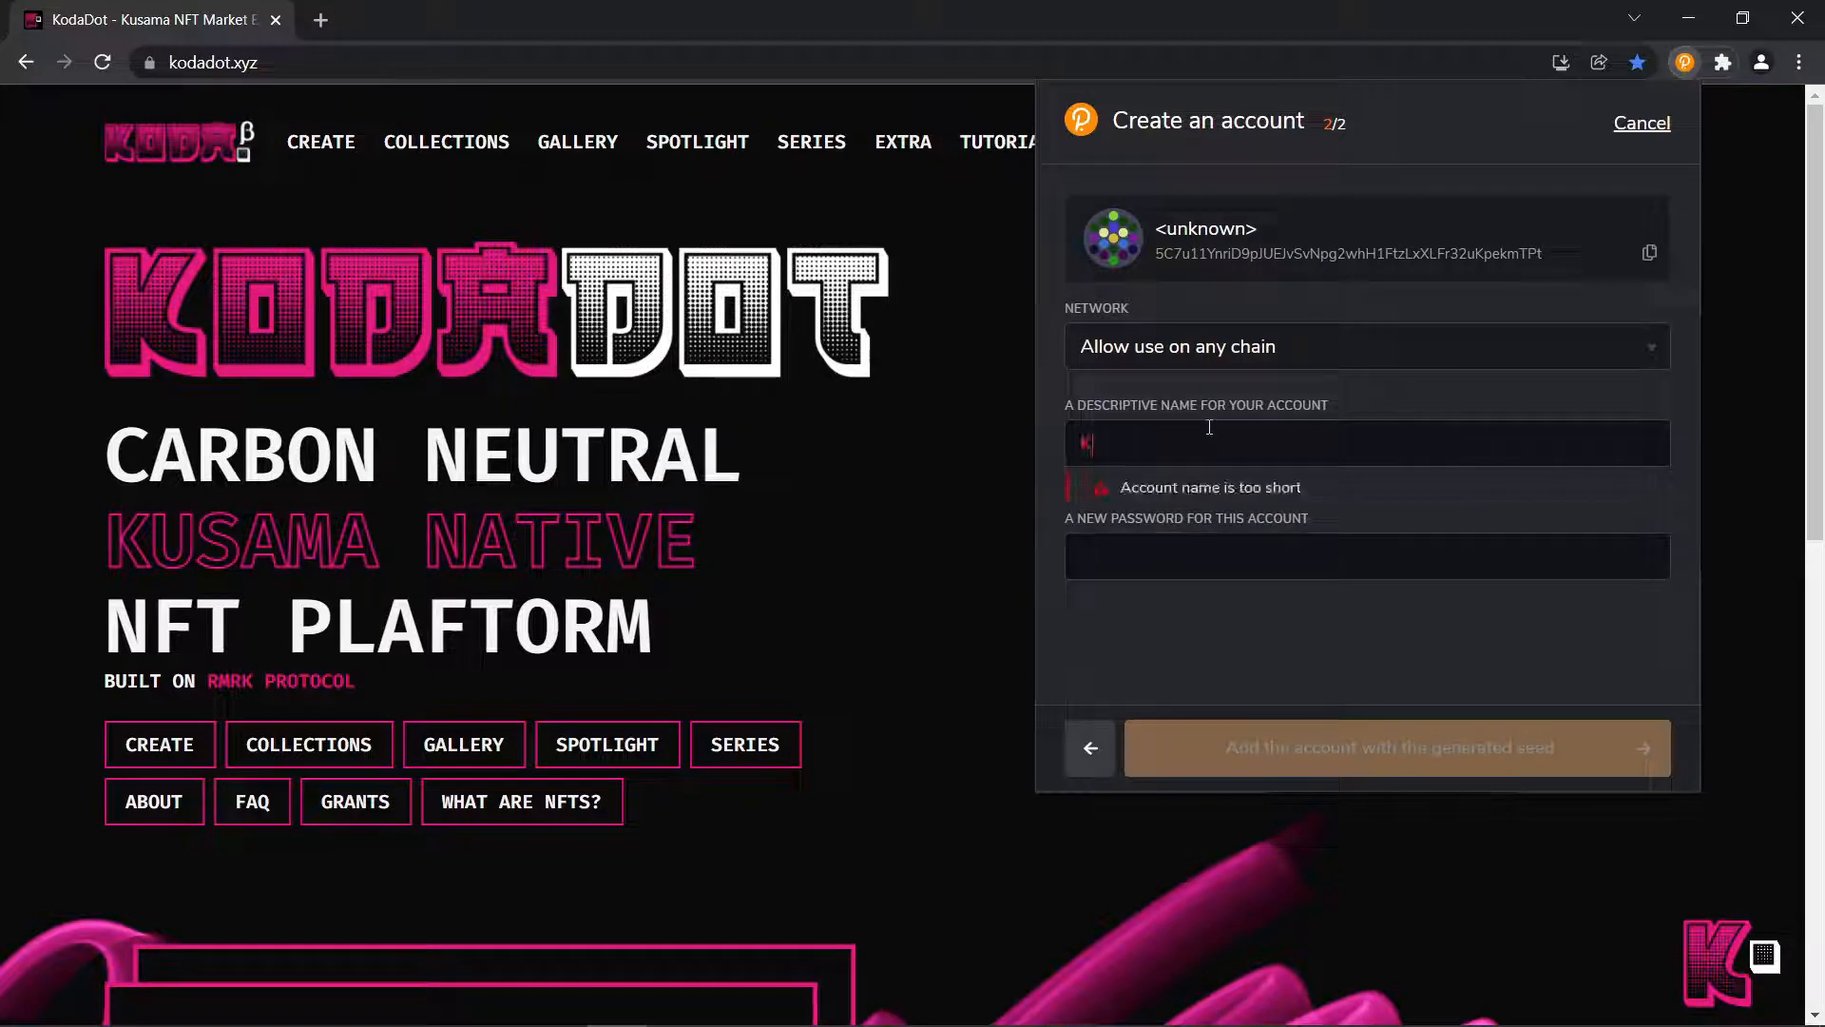
text(odaDotter)
key(Tab)
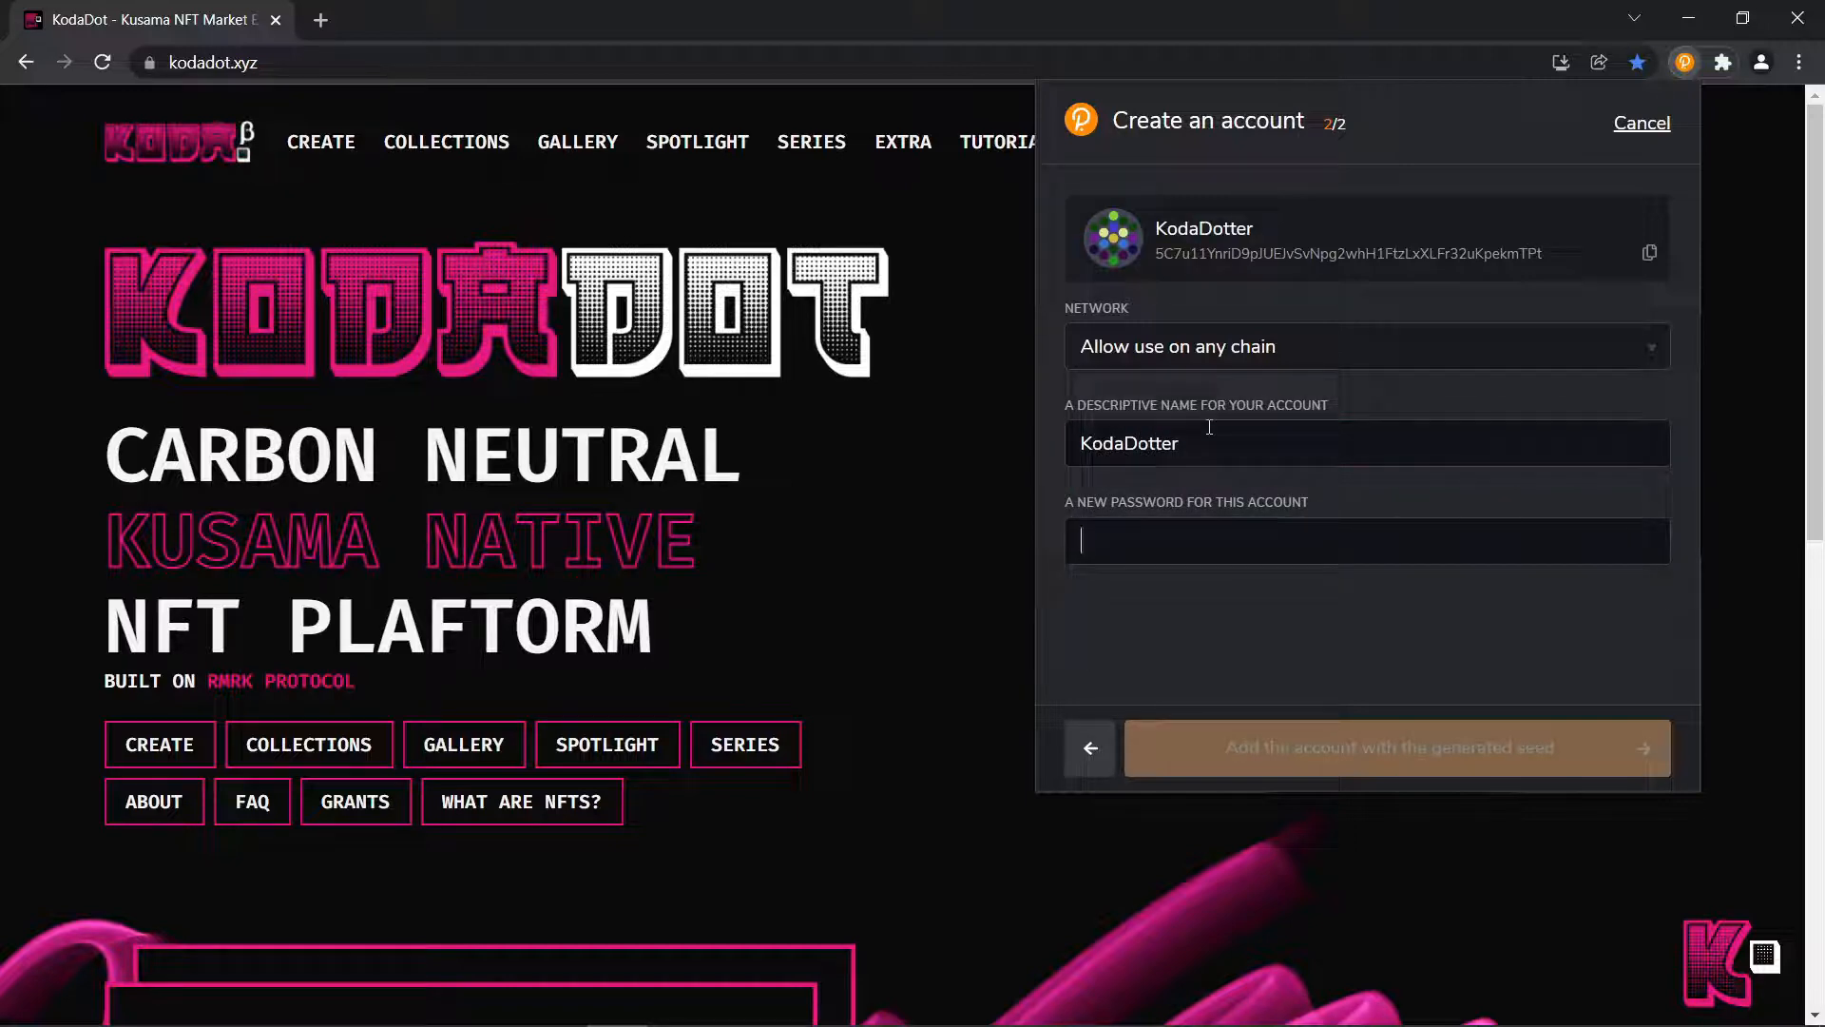
text(••••••••••)
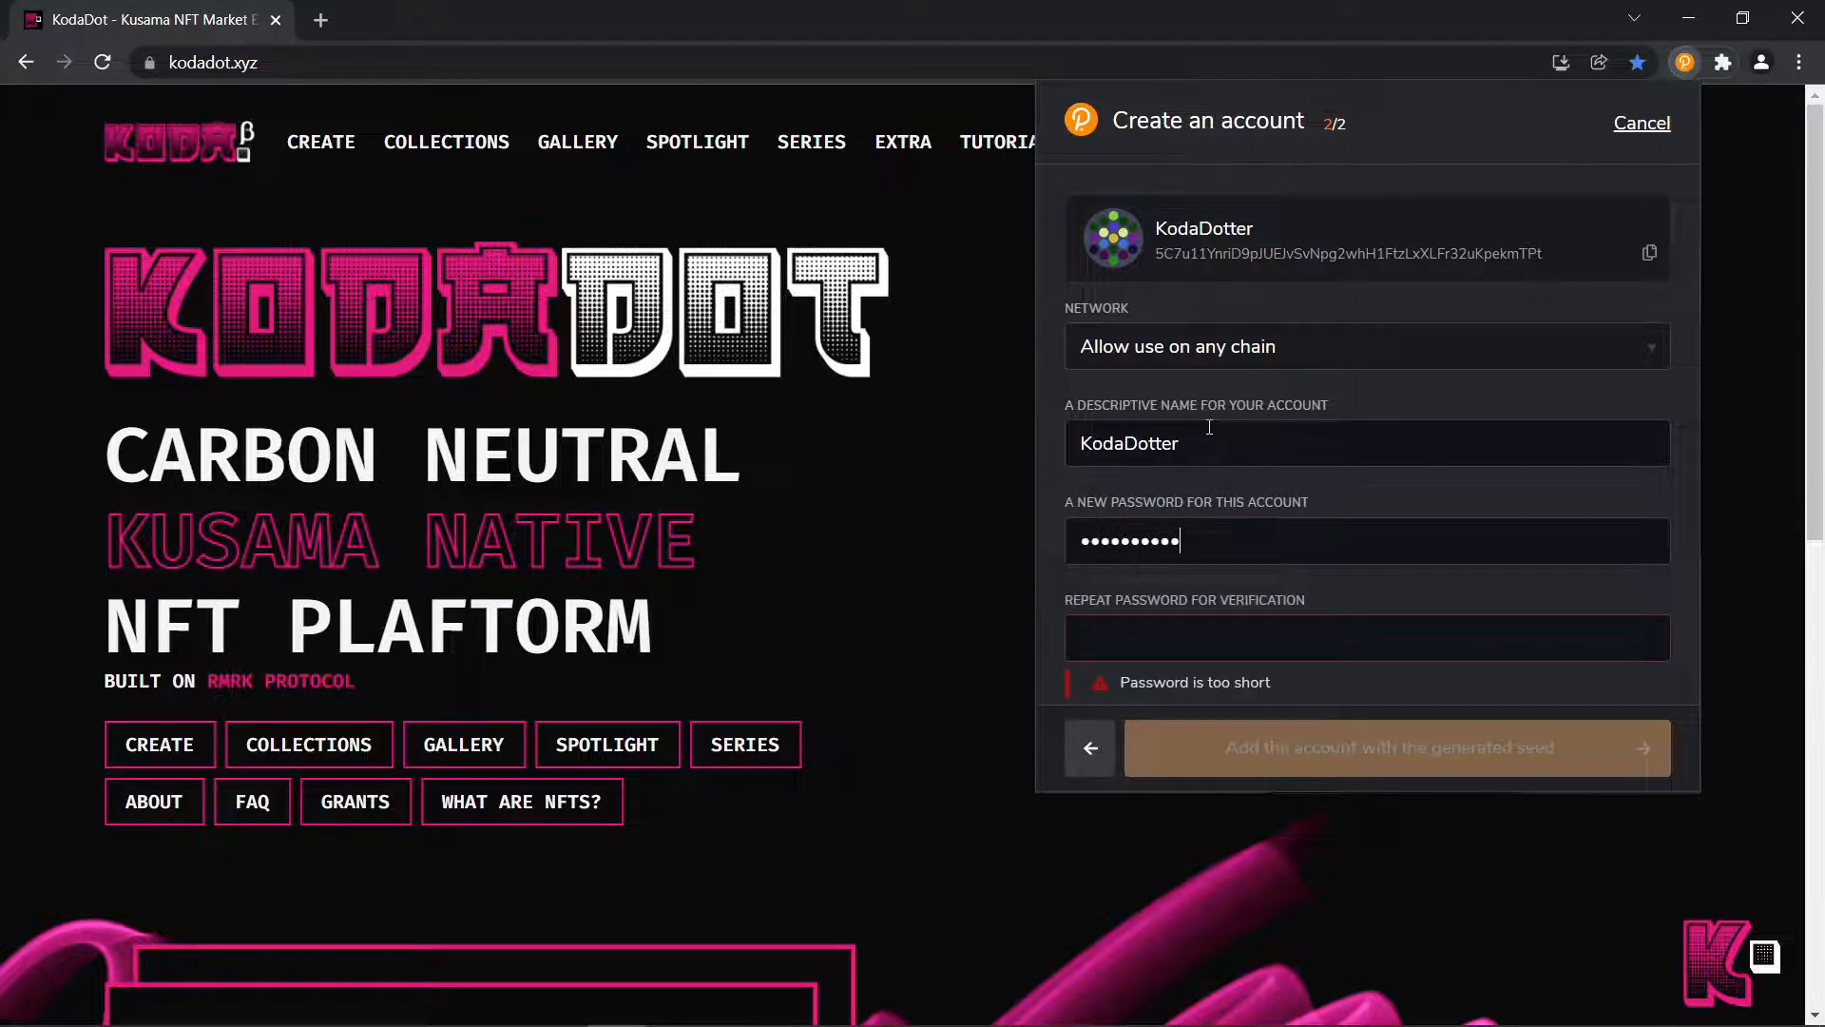
key(Tab)
text(•••••••)
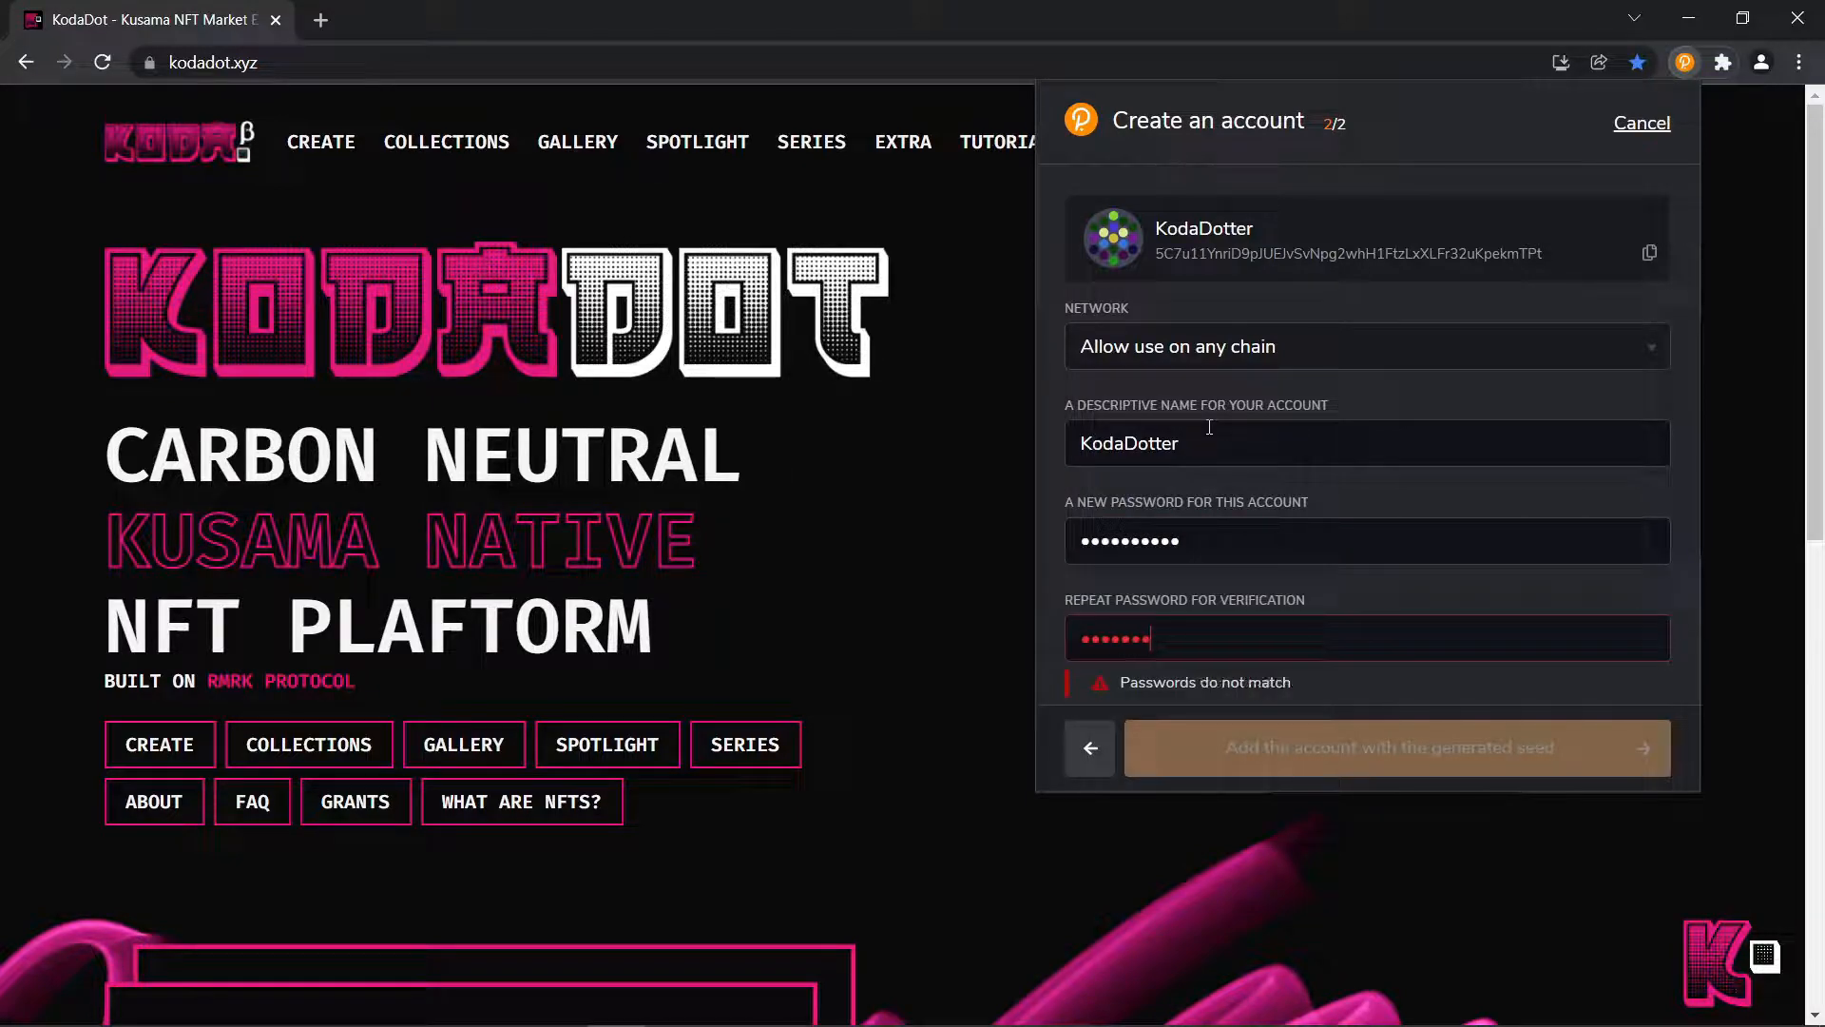
text(•••)
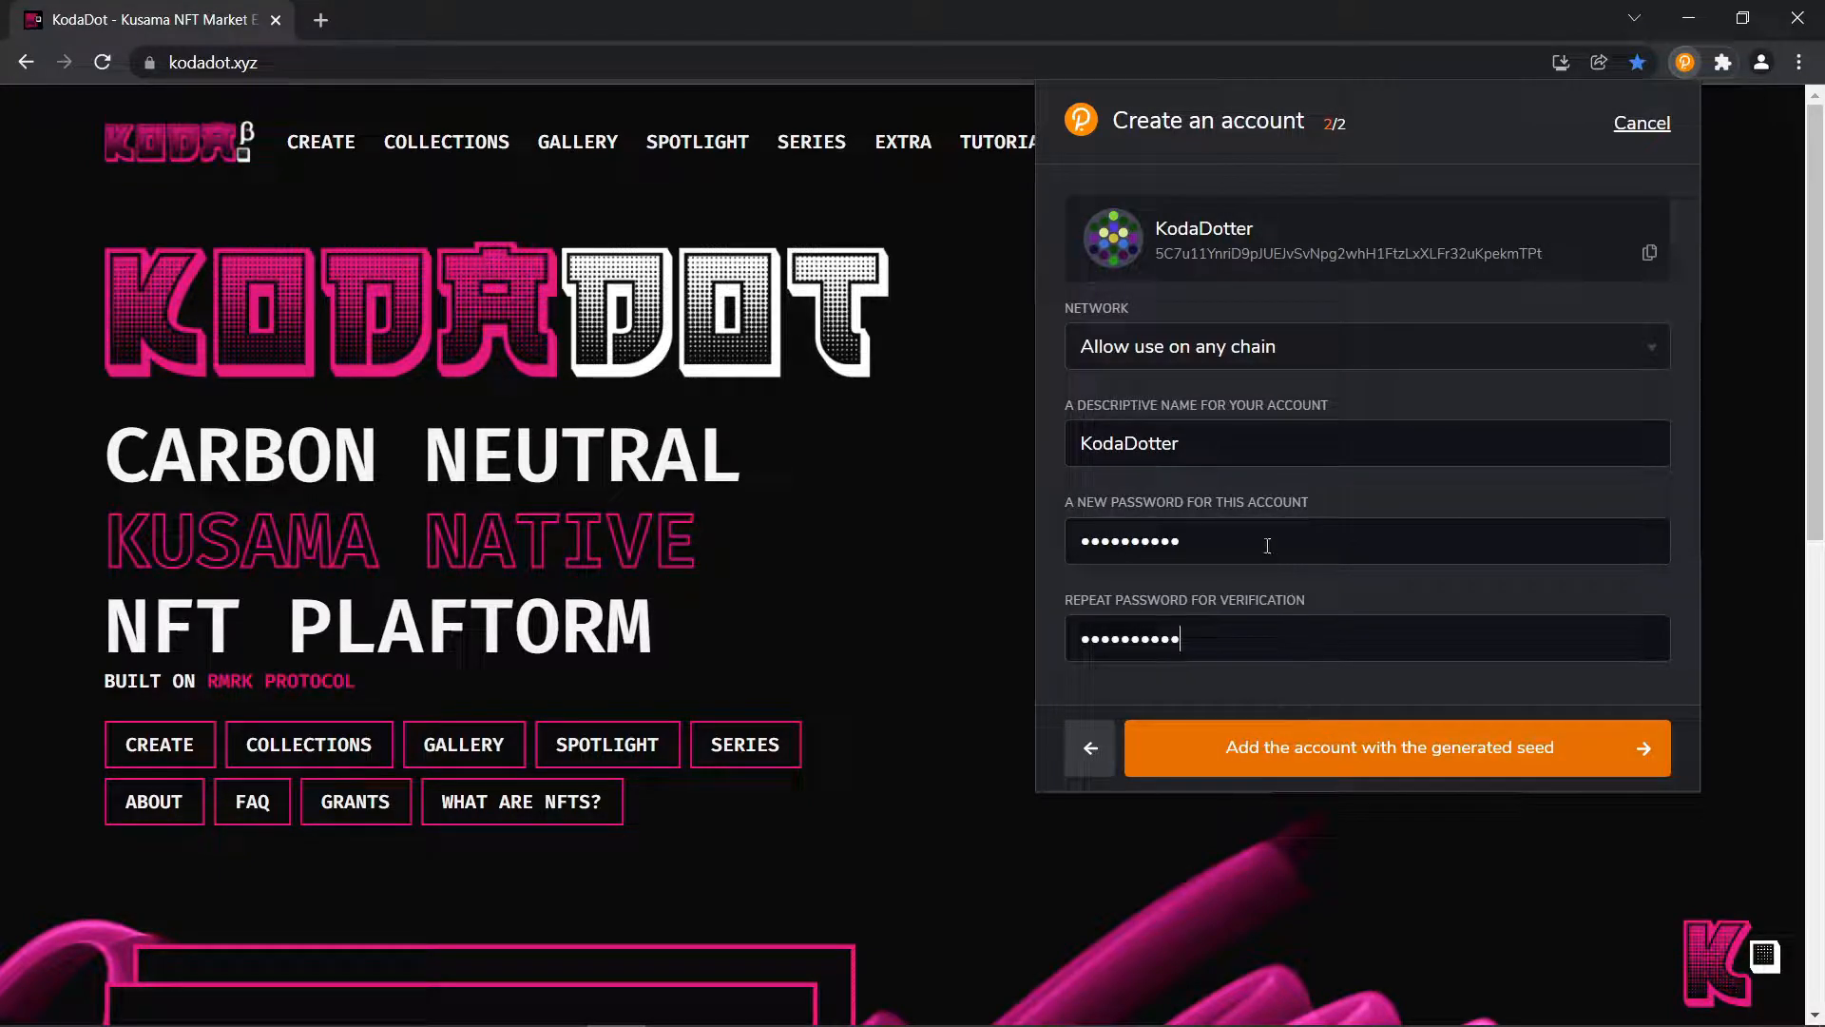
click(1499, 758)
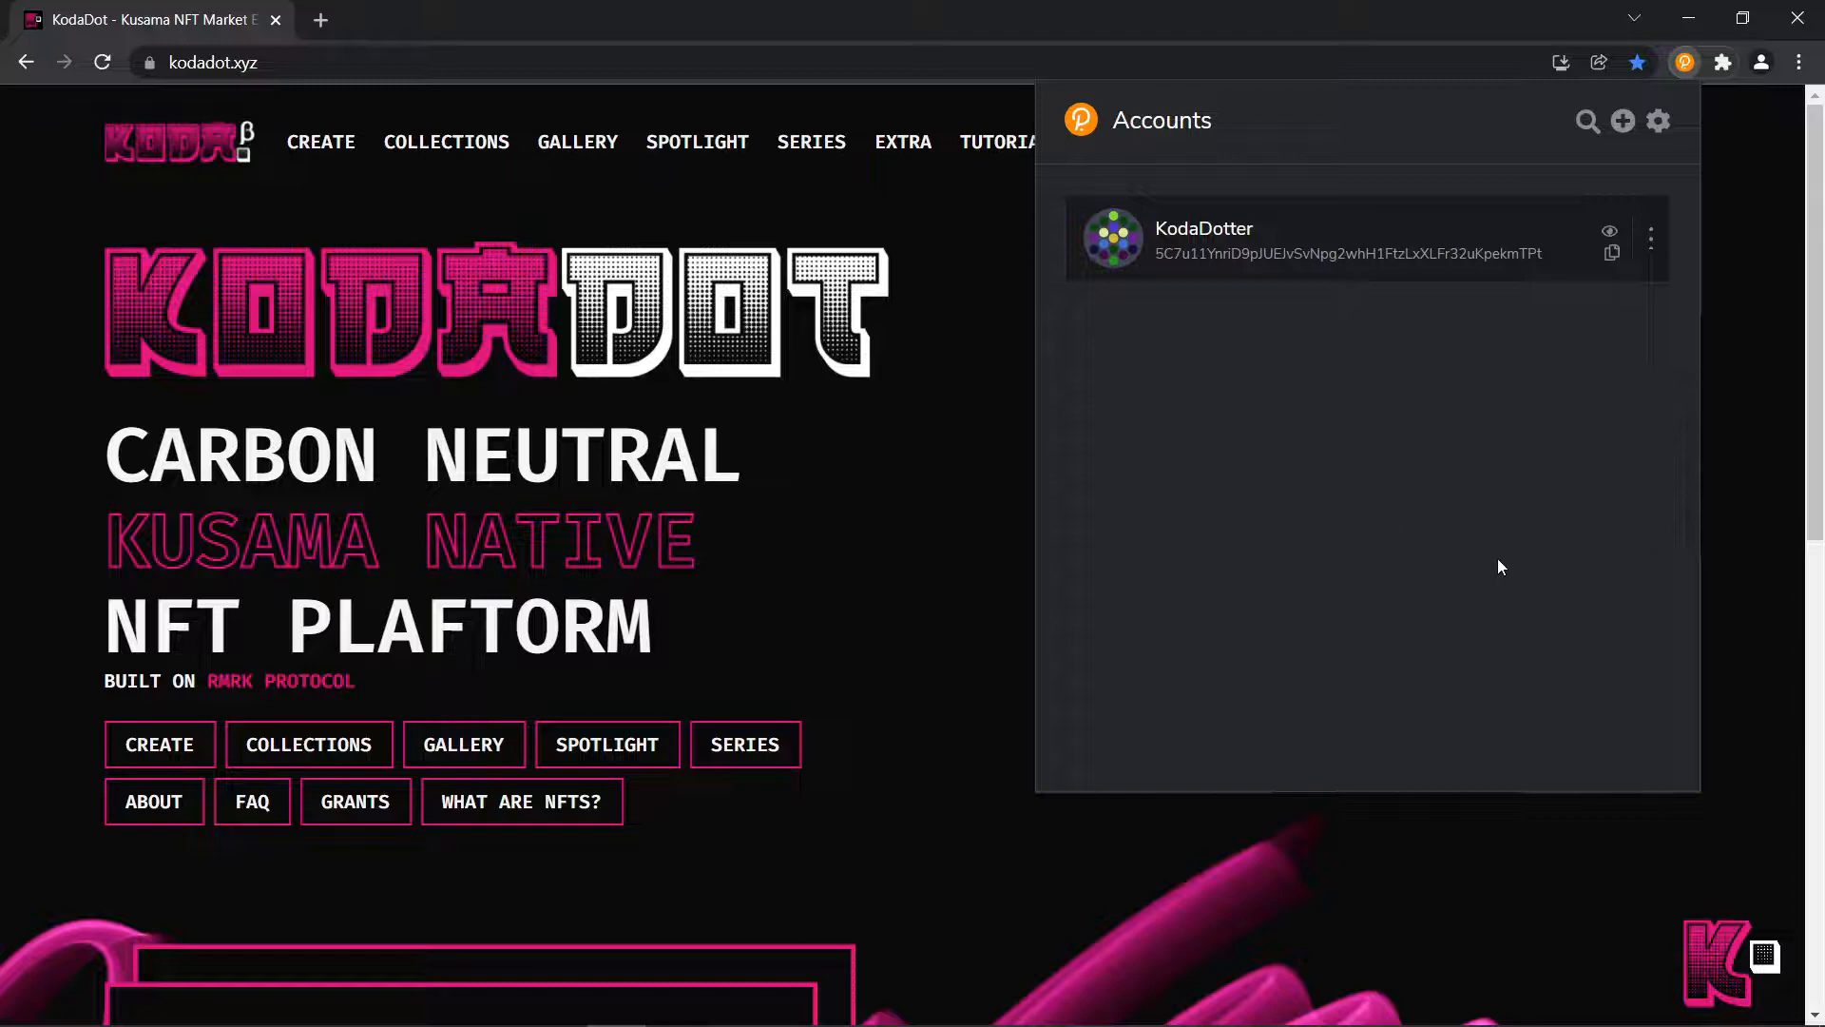
- Set the KodaDotter account's network to Kusama Relay Chain
click(1658, 279)
click(1652, 283)
click(1650, 247)
click(1521, 433)
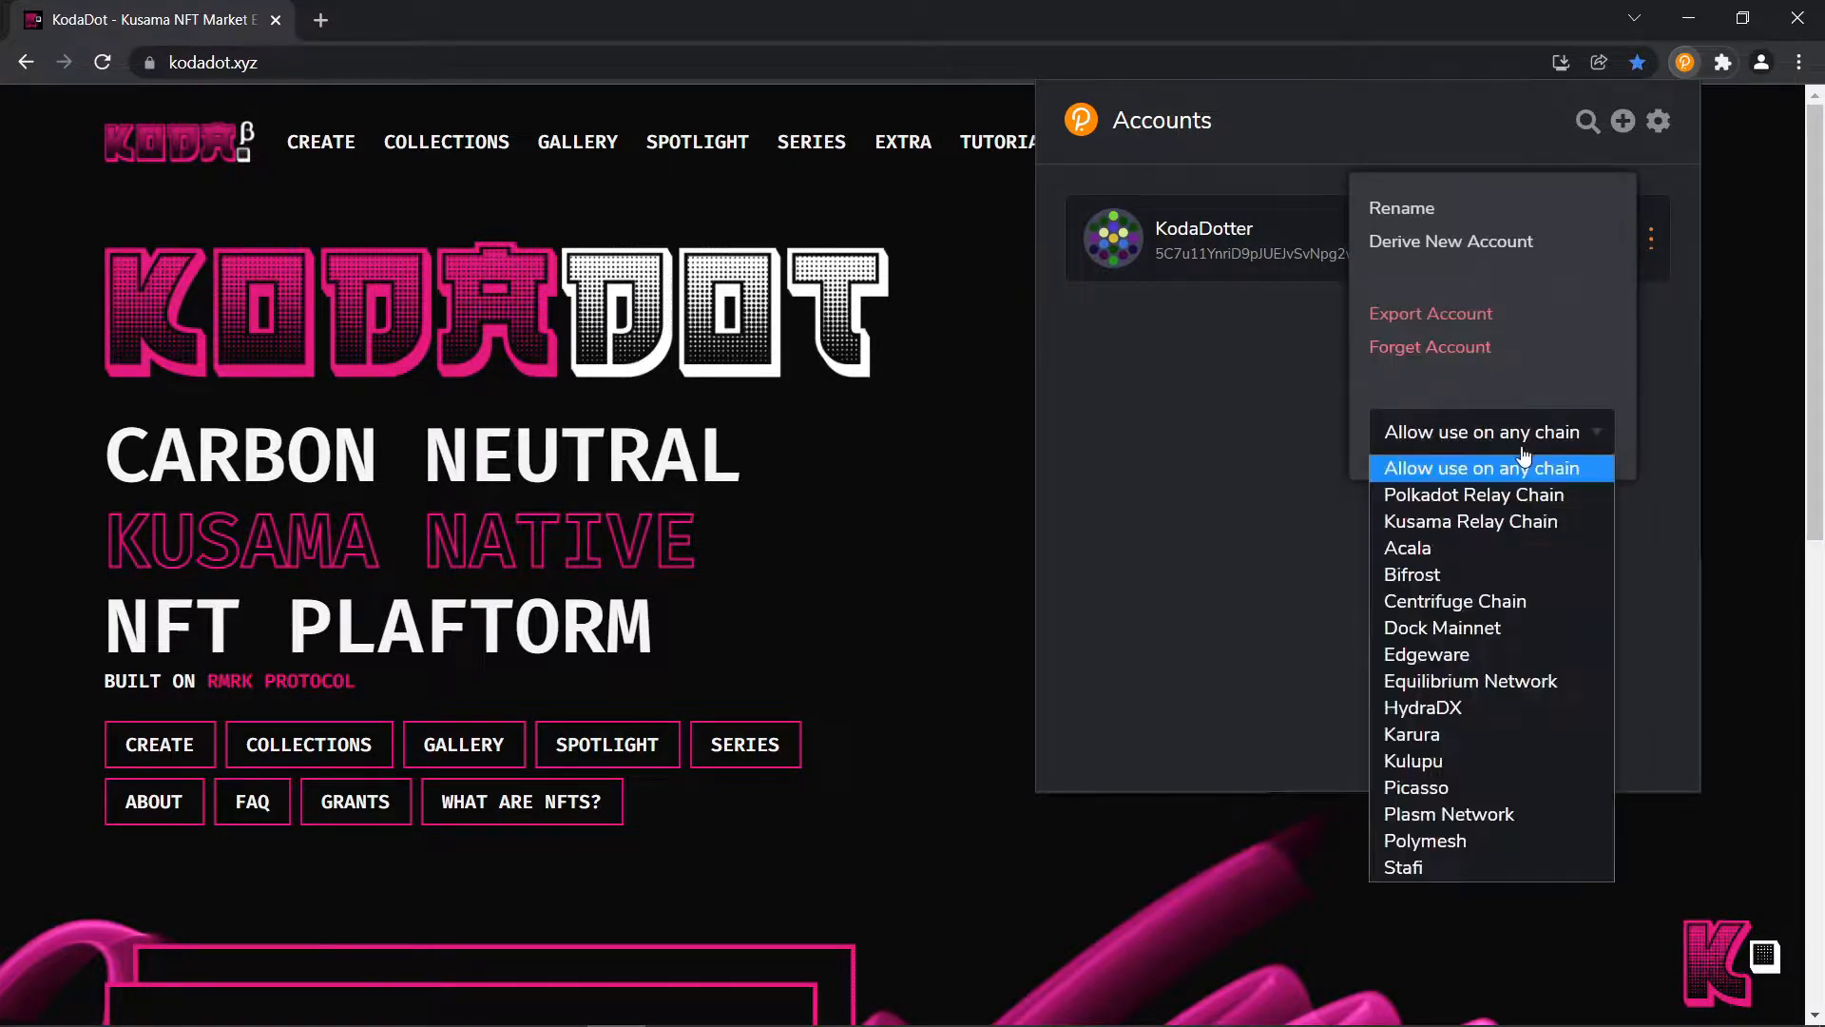
click(1487, 521)
click(1197, 561)
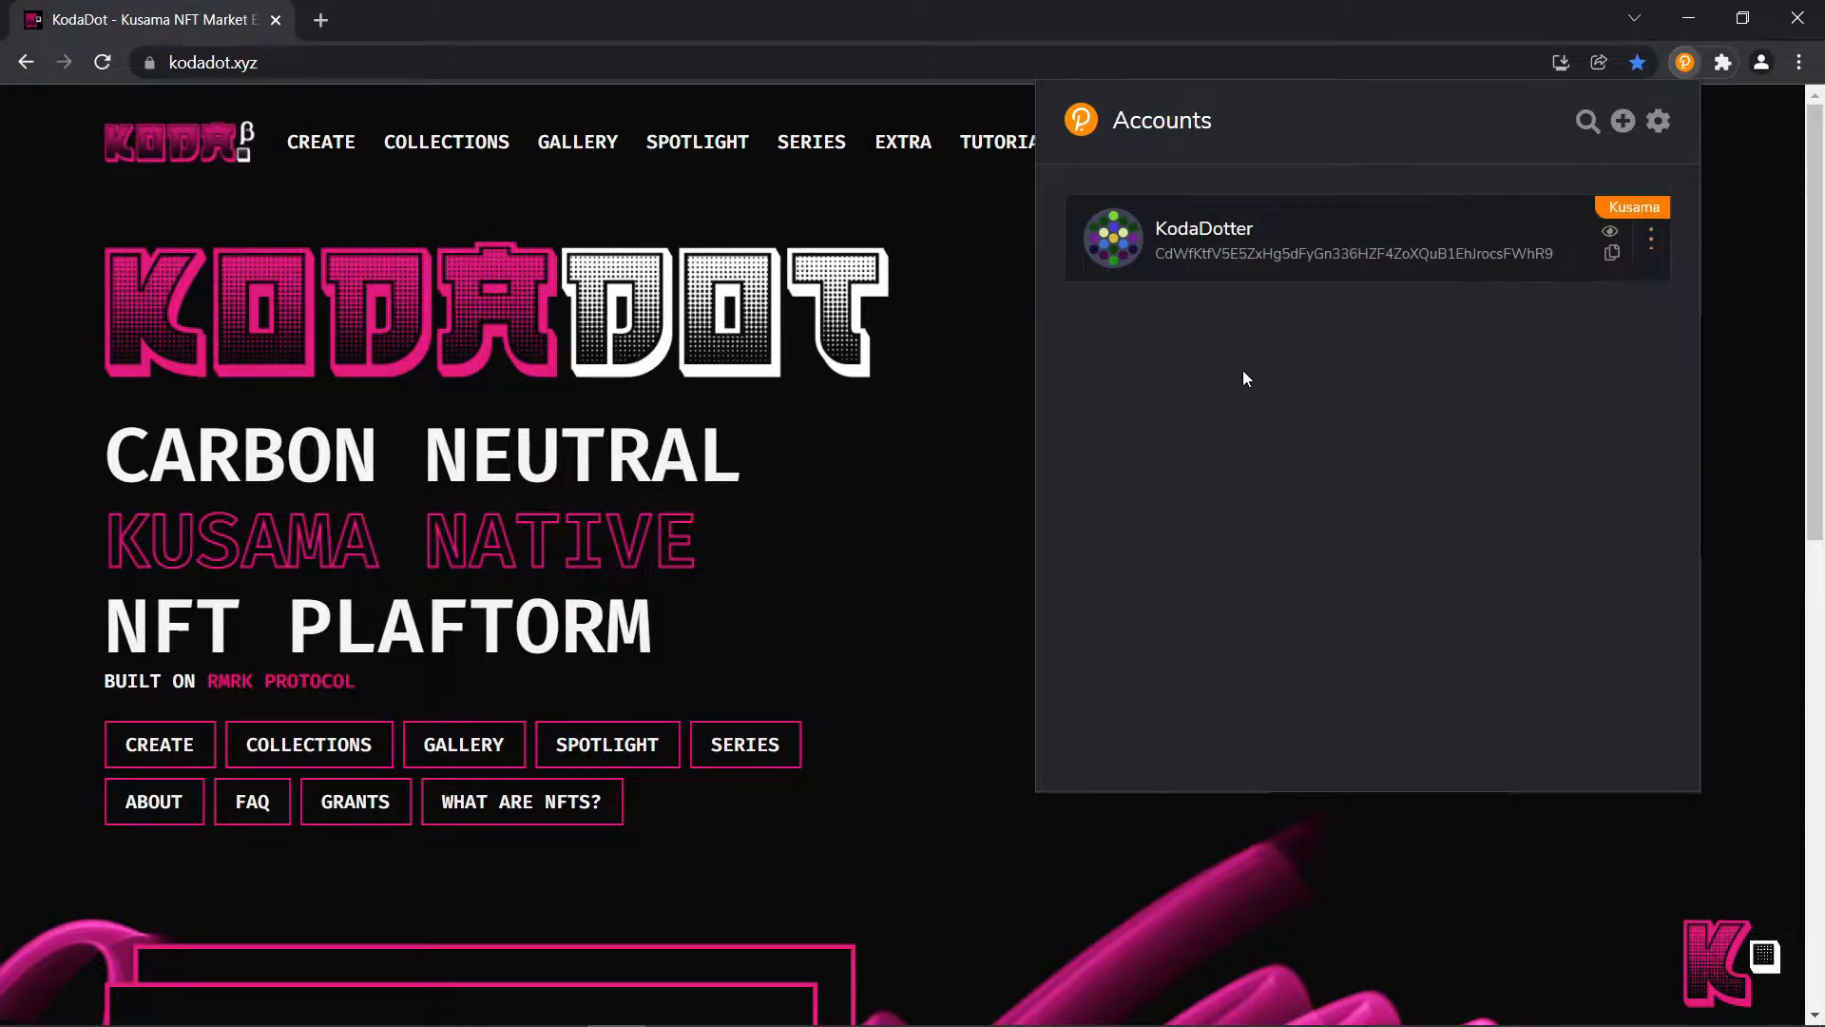
- Examine the Kusama address and identity icon of the KodaDotter account
drag(1559, 253, 1154, 267)
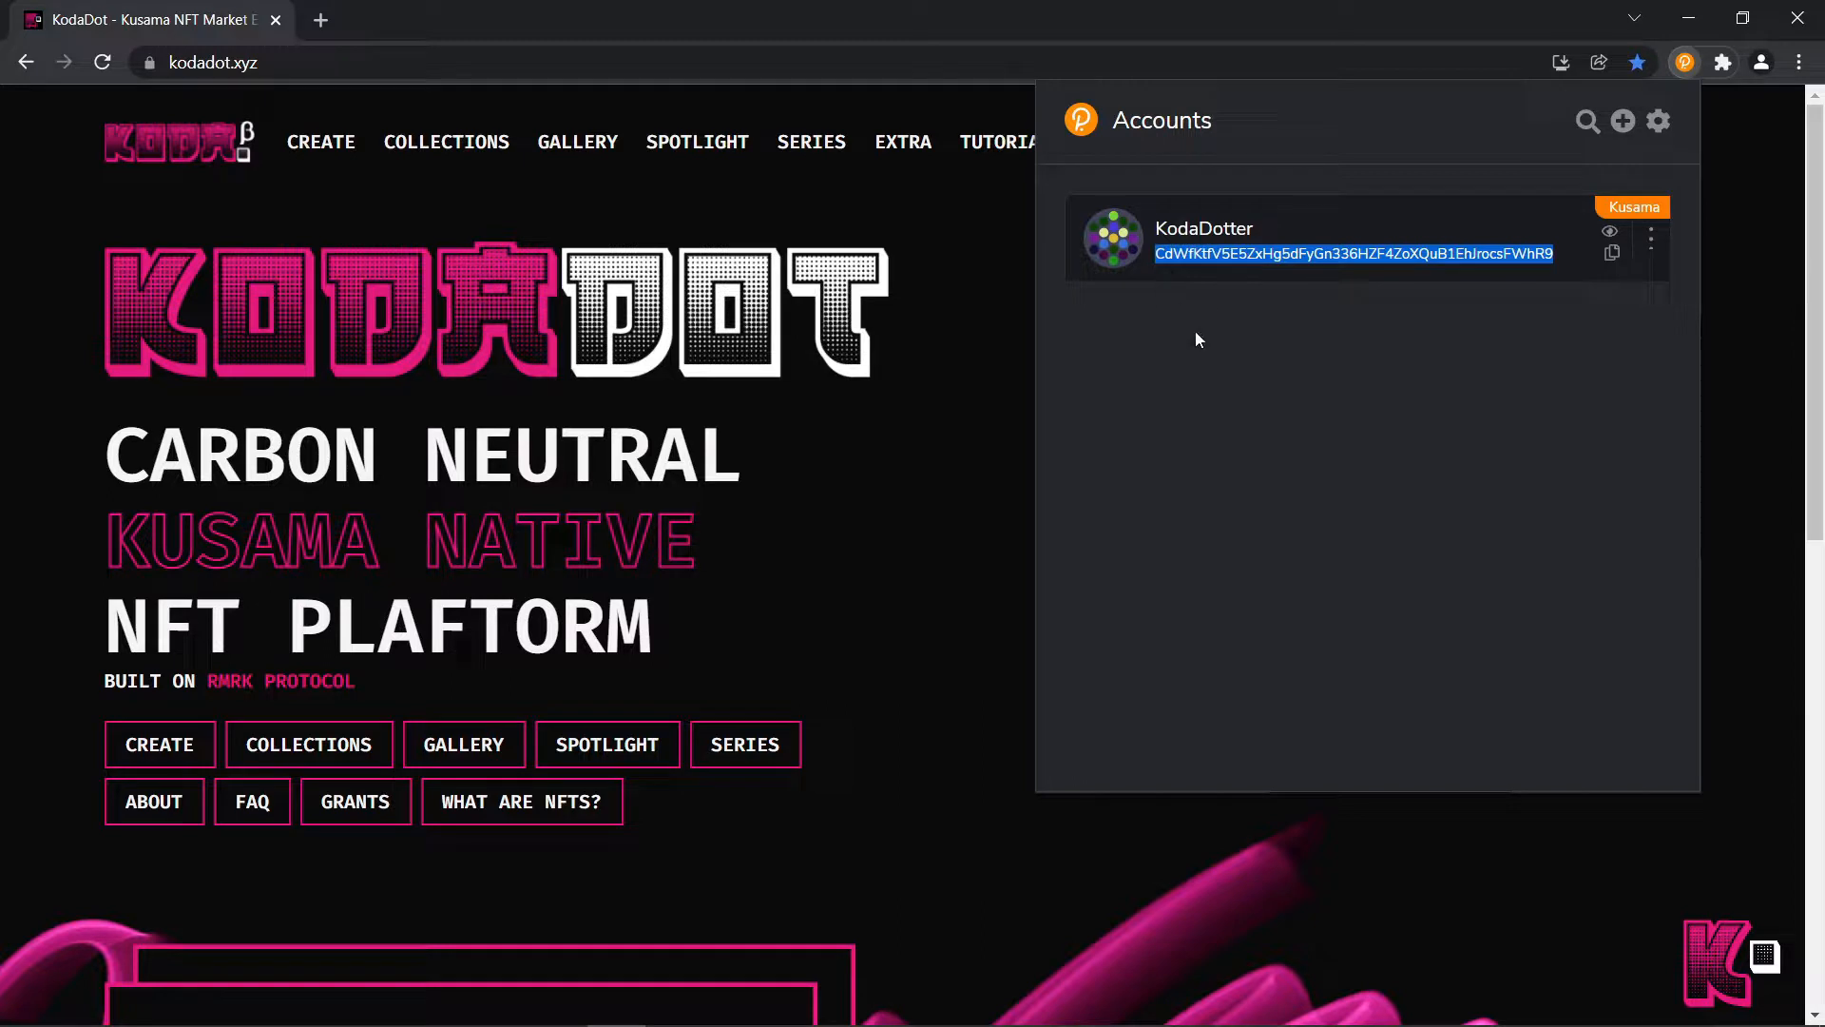
click(1195, 332)
click(1120, 245)
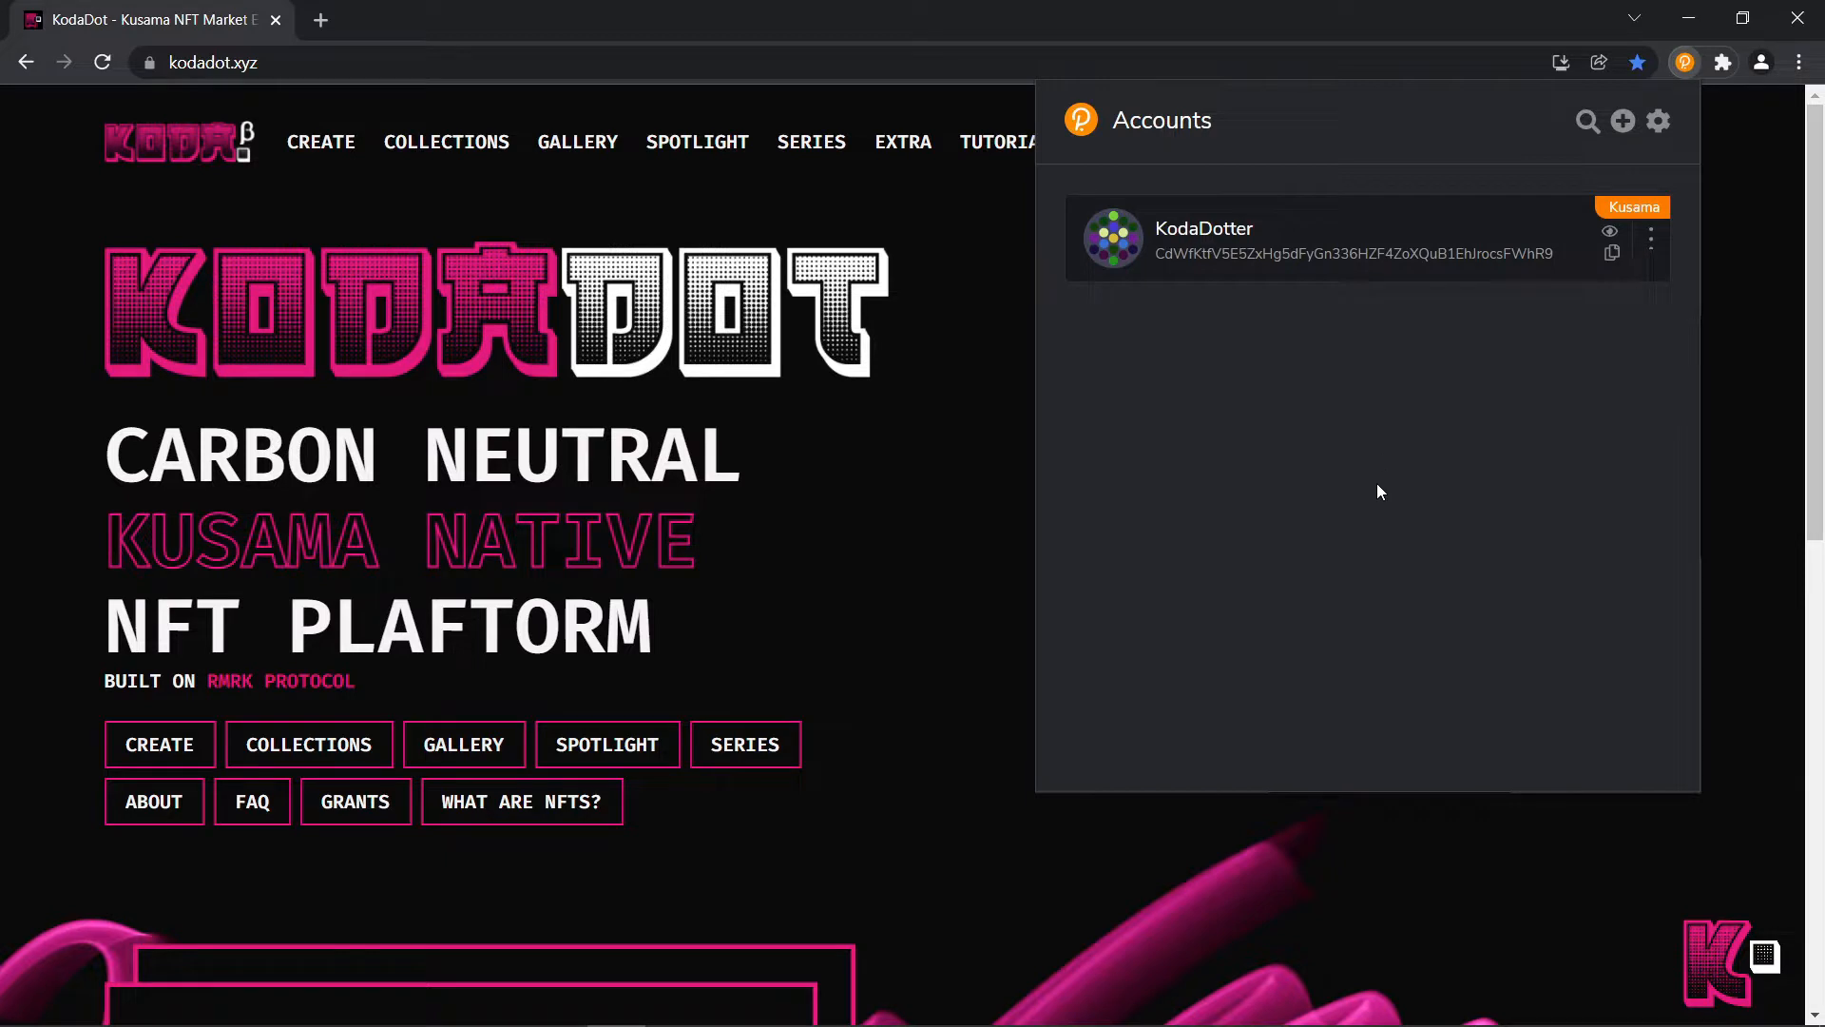
- Set the KodaDotter account's network to "Allow use on any chain"
click(1653, 245)
click(1512, 428)
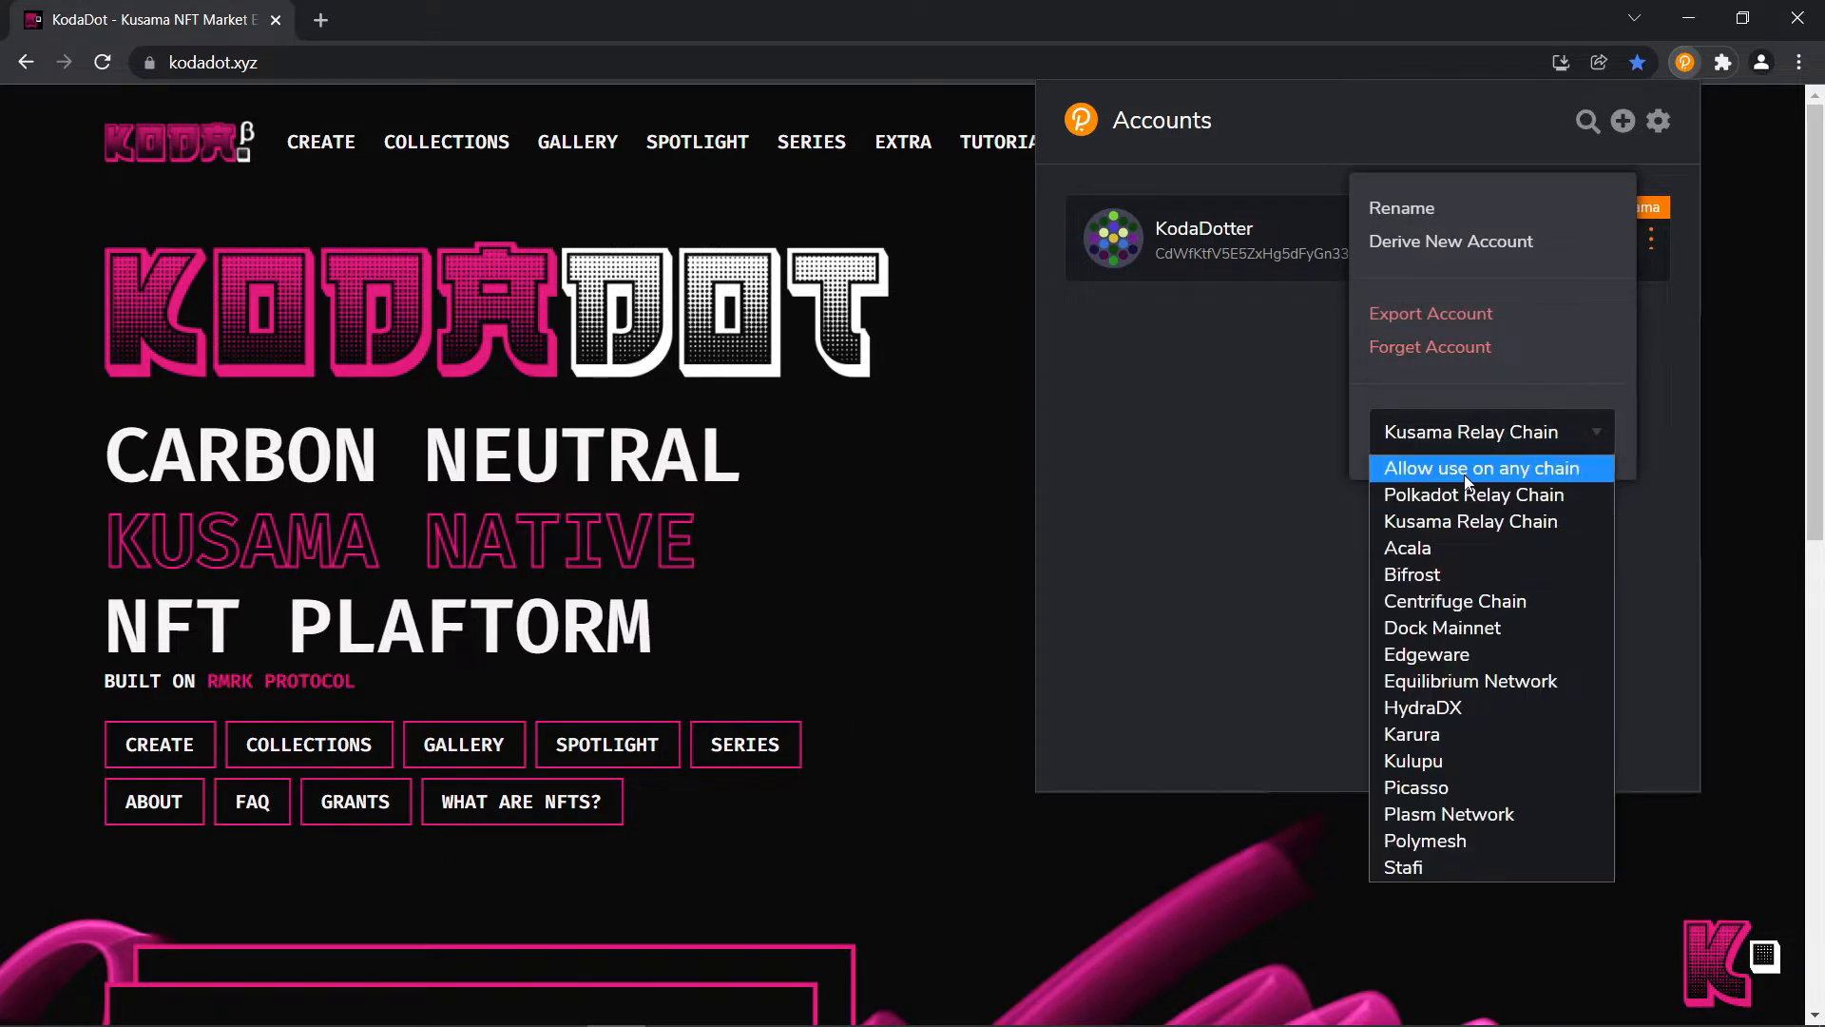
click(1463, 476)
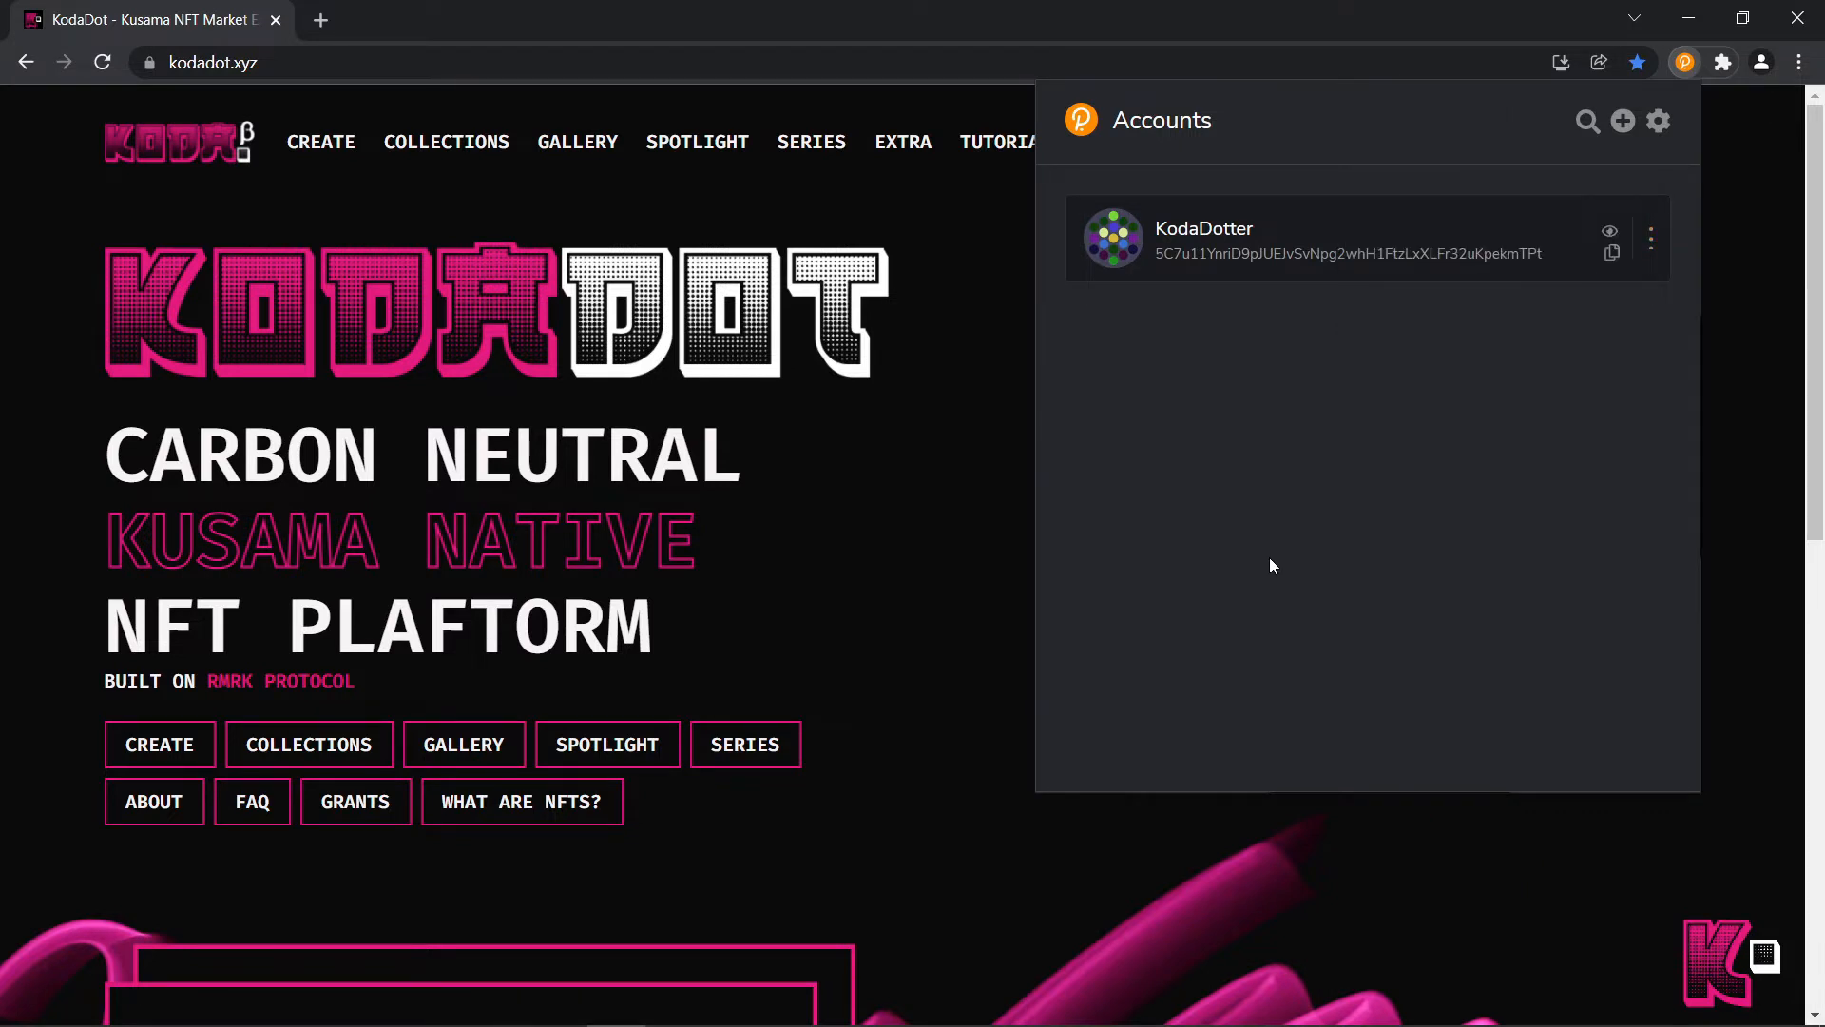